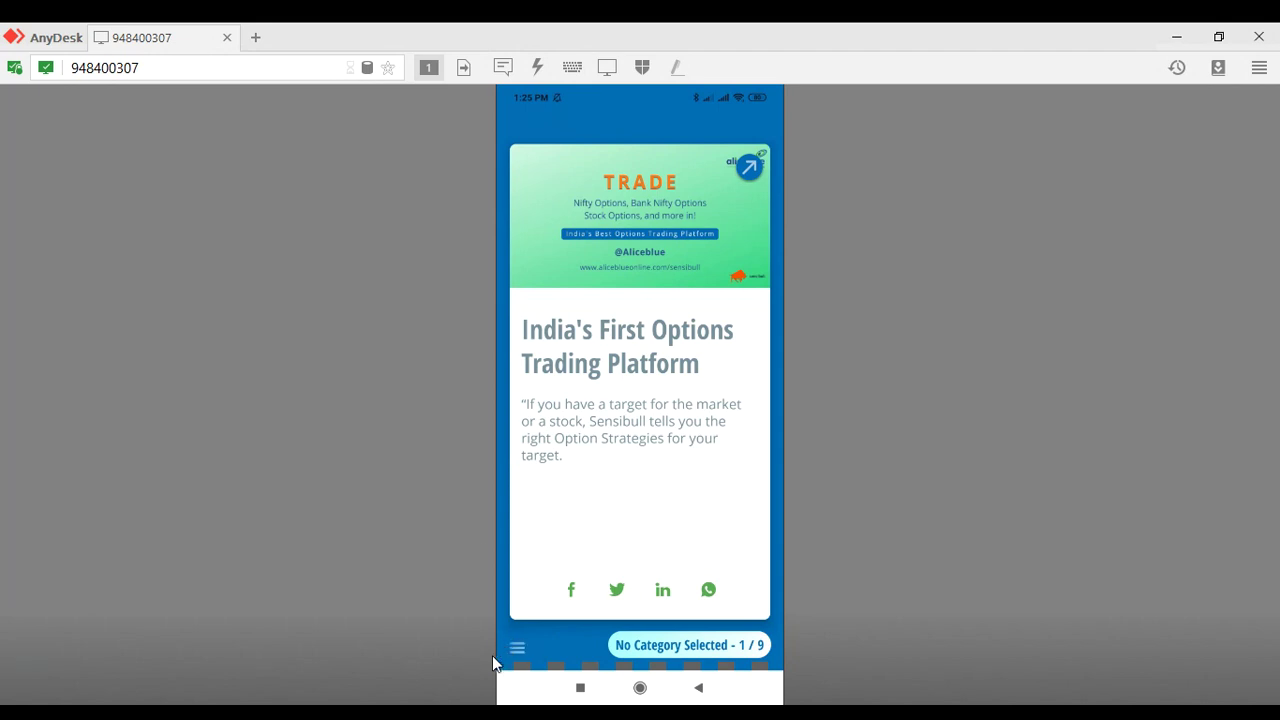
- Open DigiPromo's profile page showing the welcome message and intro video
{"action": "left_click", "coordinate": [492, 655]}
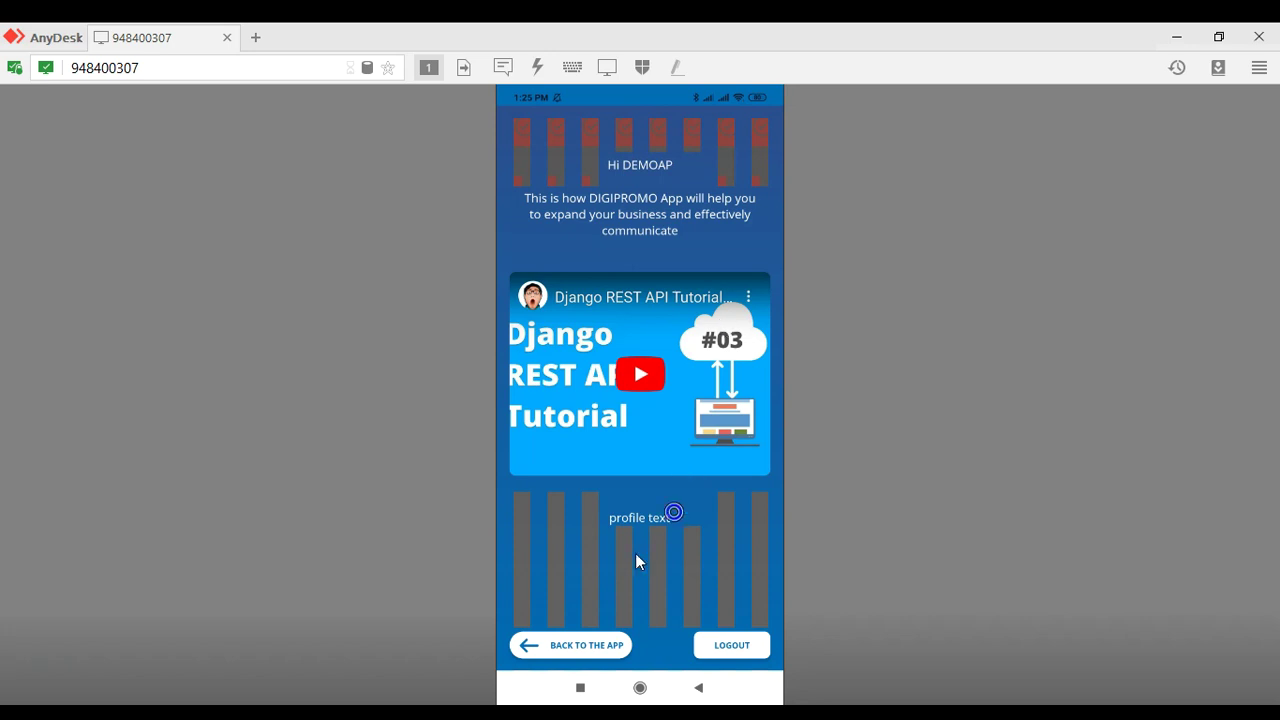
- Return from the profile page to the DigiPromo promo cards
{"action": "left_click", "coordinate": [602, 645]}
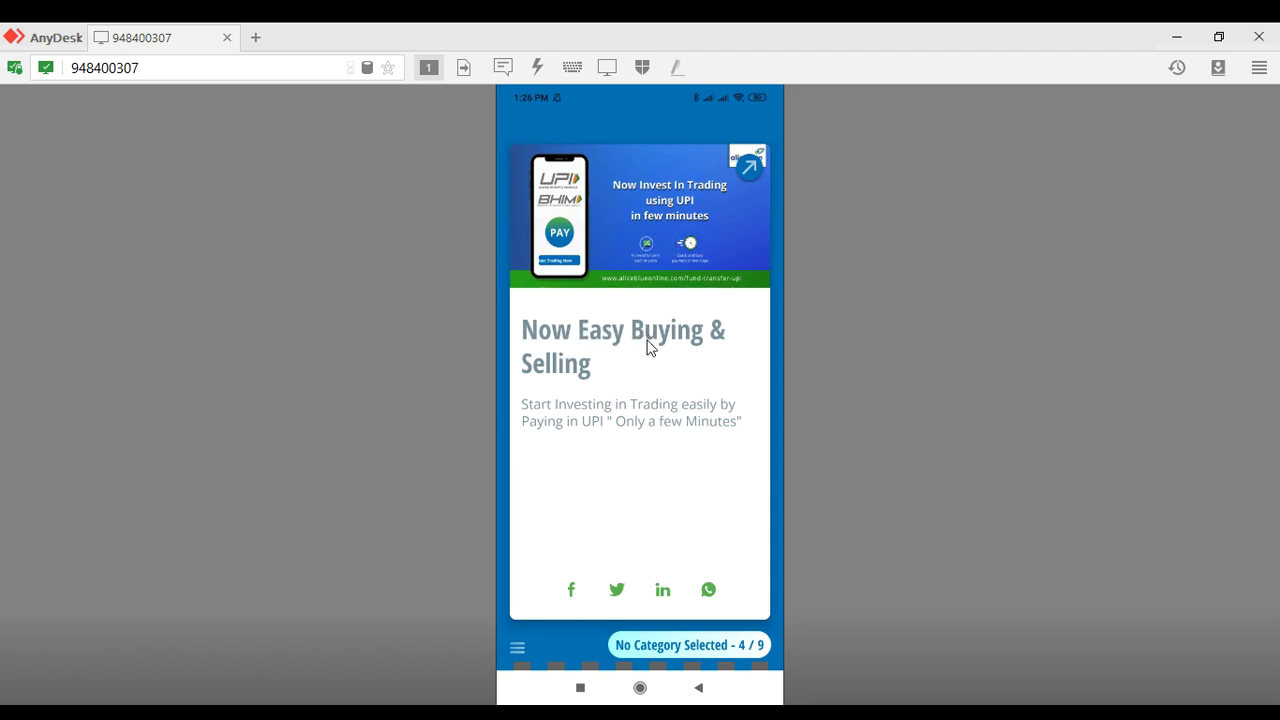
{"action": "left_click", "coordinate": [752, 169]}
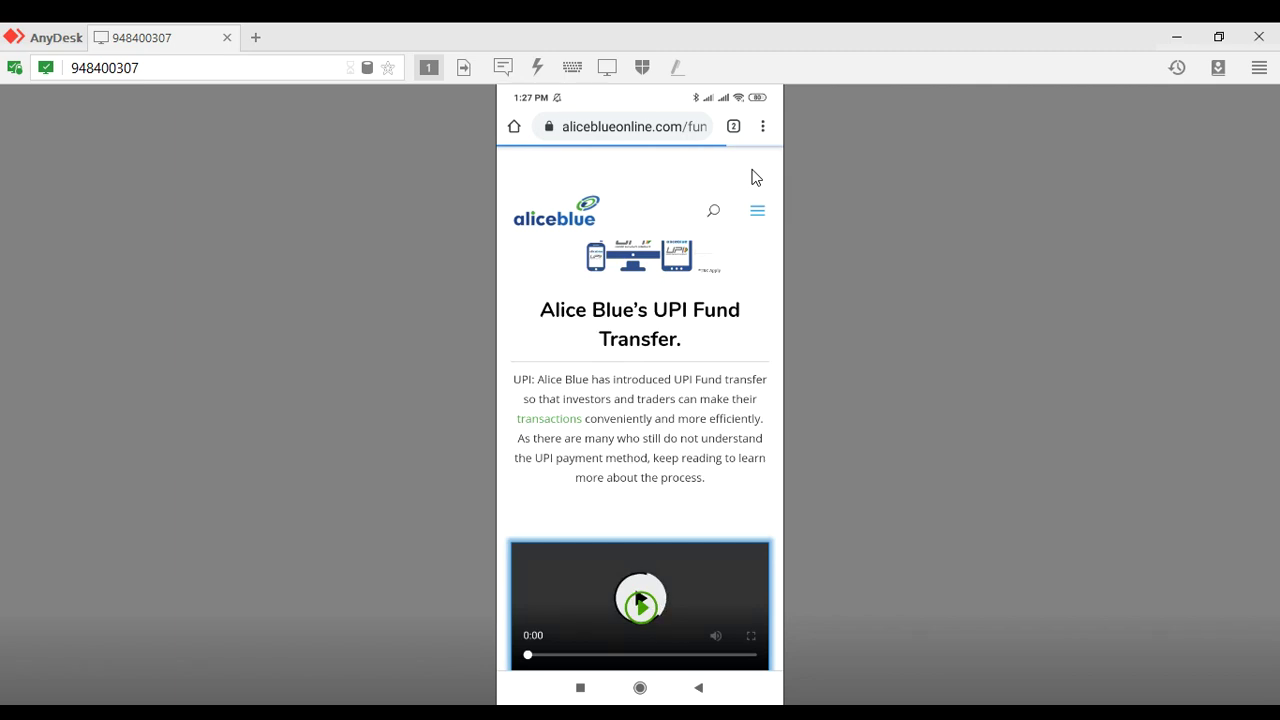
{"action": "left_click", "coordinate": [674, 318]}
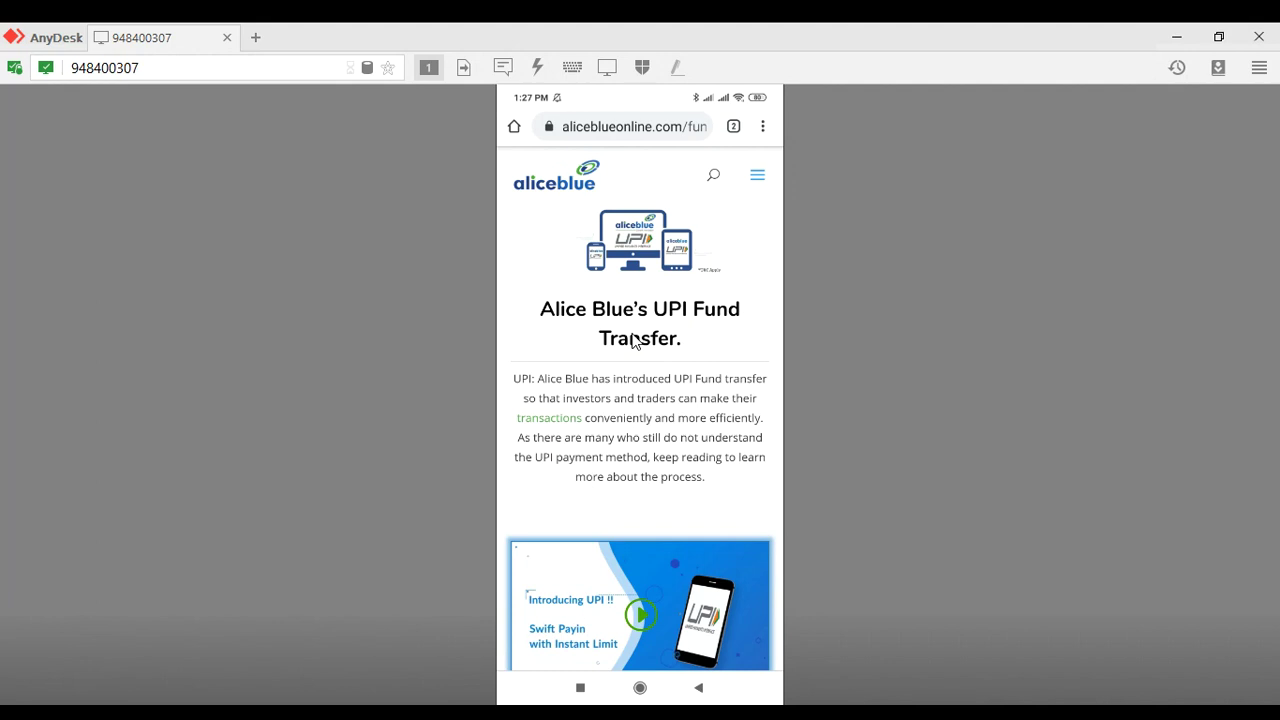
{"action": "scroll", "coordinate": [632, 341], "scroll_direction": "down", "scroll_amount": 5}
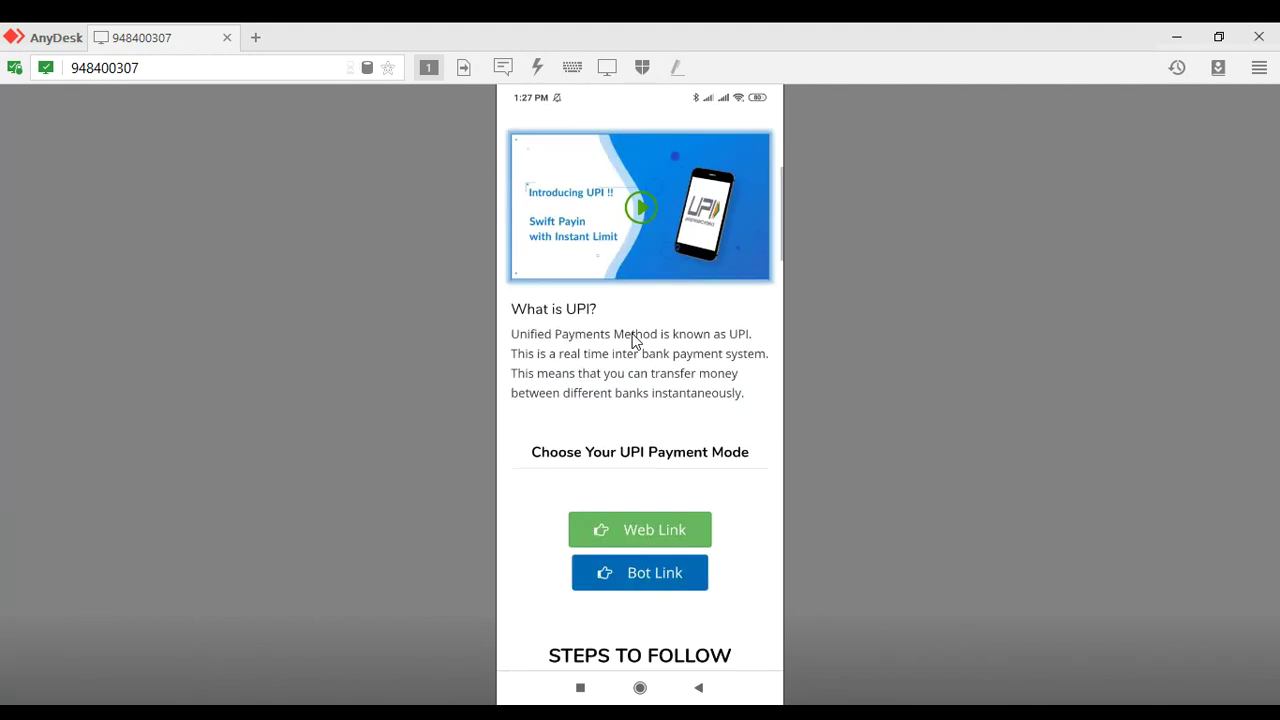
{"action": "scroll", "coordinate": [632, 341], "scroll_direction": "down", "scroll_amount": 4}
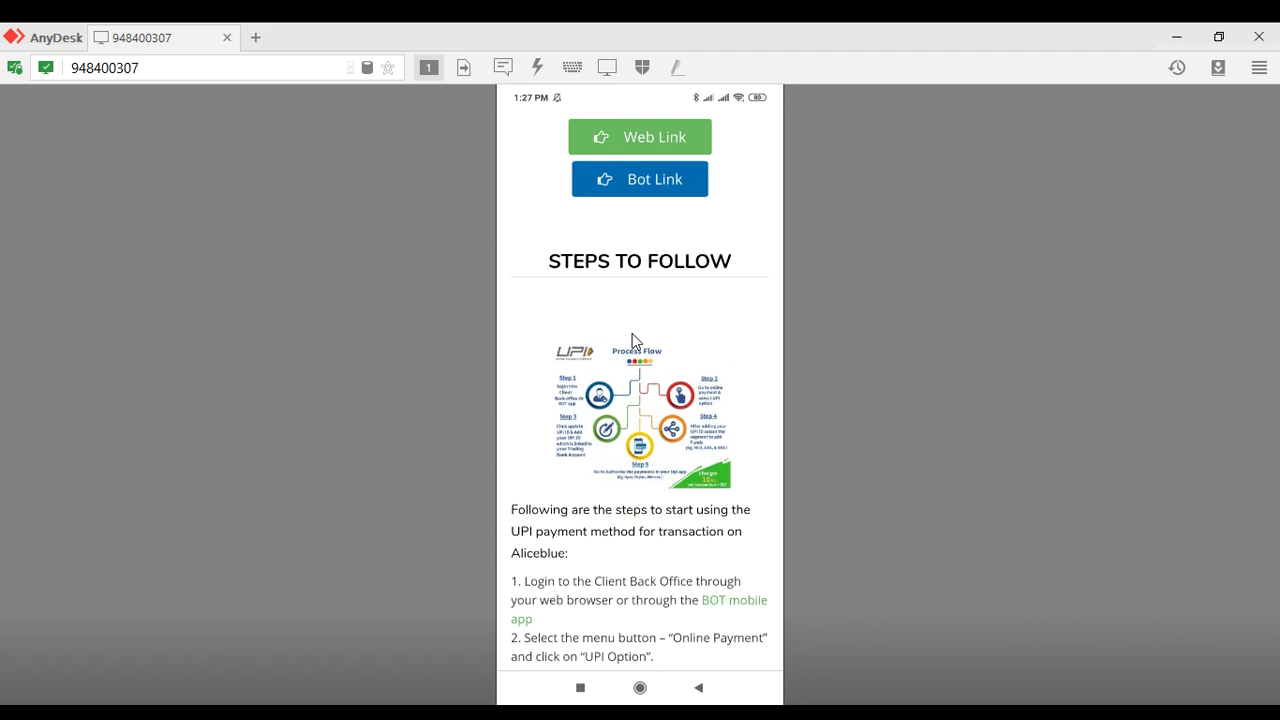
{"action": "scroll", "coordinate": [632, 341], "scroll_direction": "up", "scroll_amount": 2}
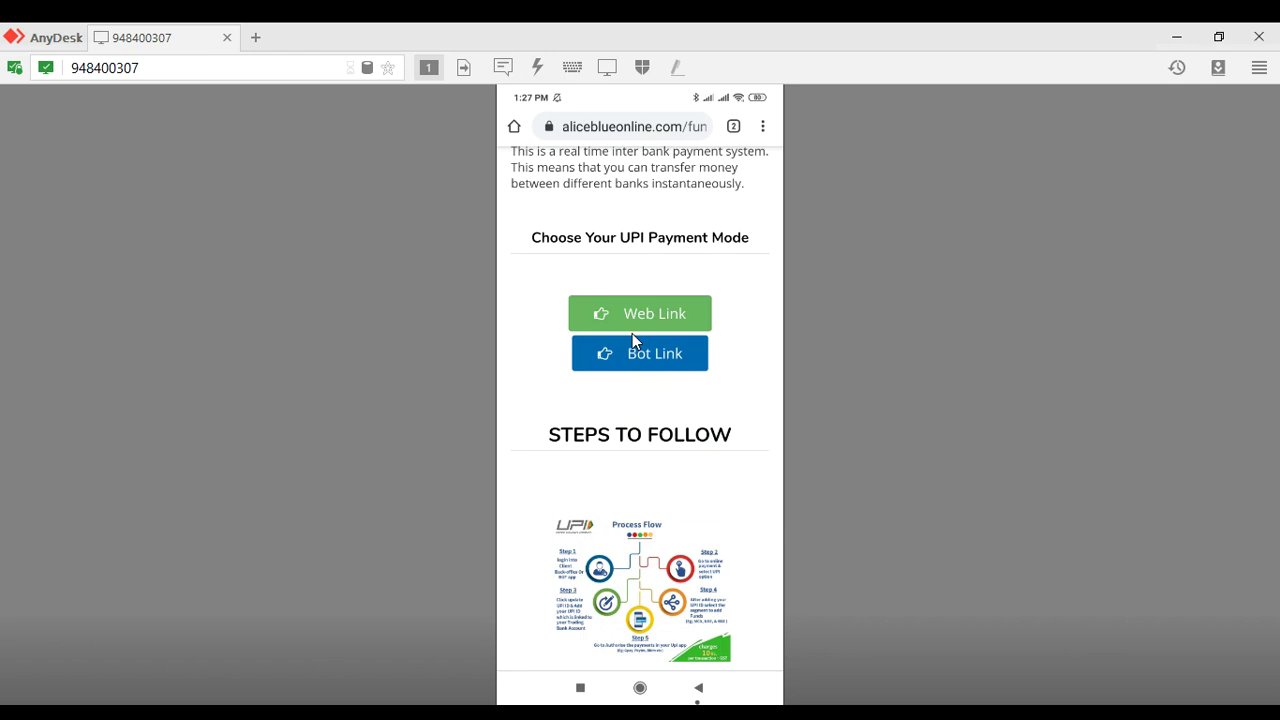
{"action": "left_click", "coordinate": [632, 331]}
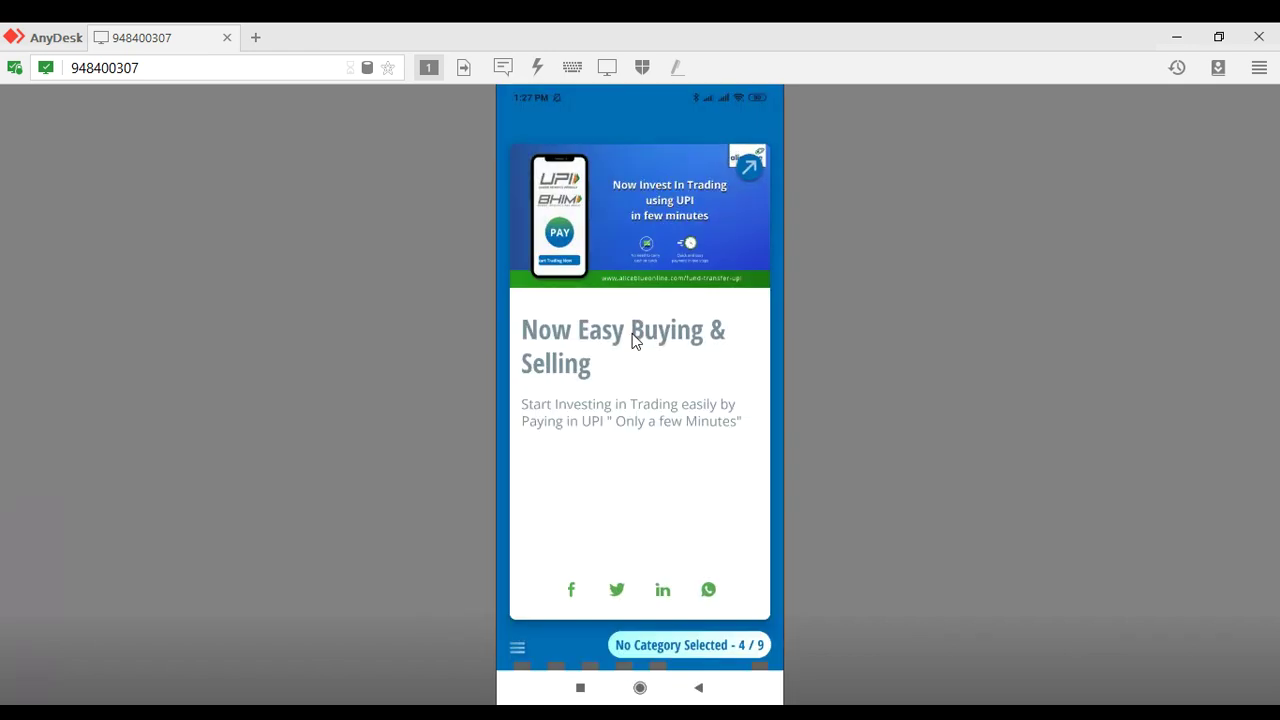
- Move to card 5/9, 'Start Earning Huge with the help of Trading Experts', and share it to Facebook
{"action": "scroll", "coordinate": [632, 341], "scroll_direction": "down", "scroll_amount": 1}
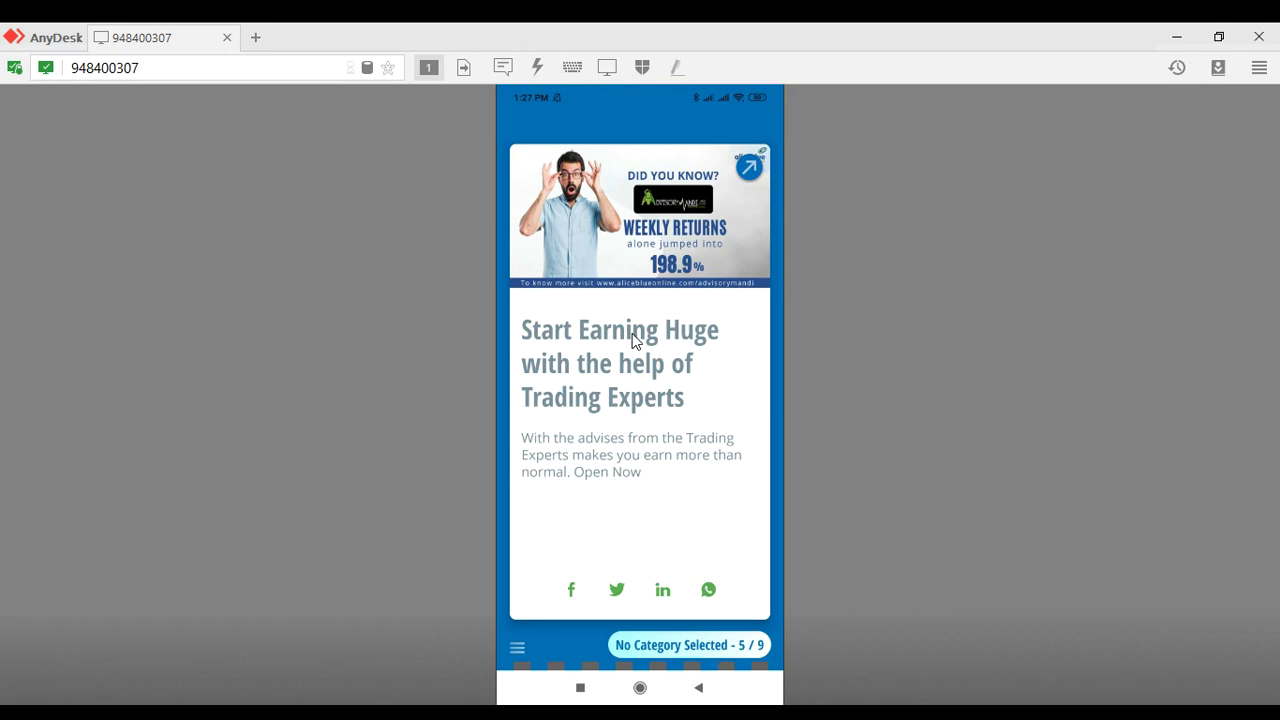
{"action": "left_click", "coordinate": [558, 603]}
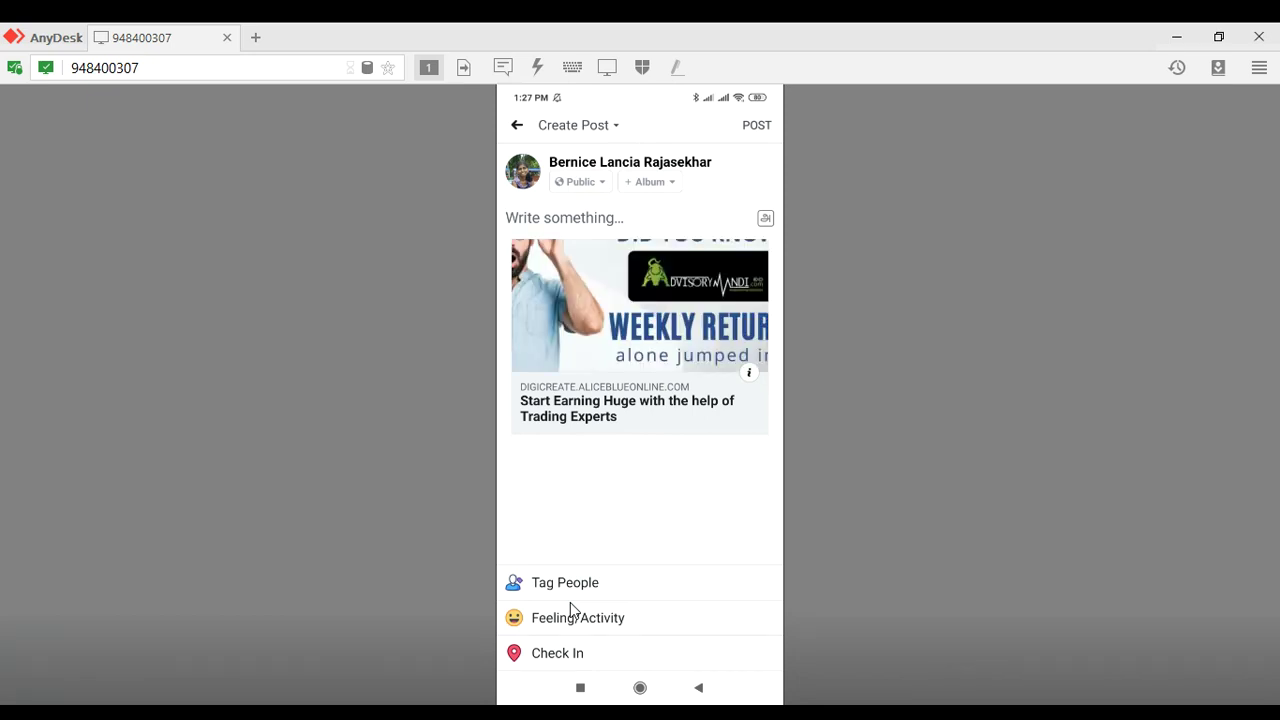
- Place the caret in the Facebook post's 'Write something…' caption field
{"action": "left_click", "coordinate": [575, 215]}
{"action": "left_click", "coordinate": [577, 219]}
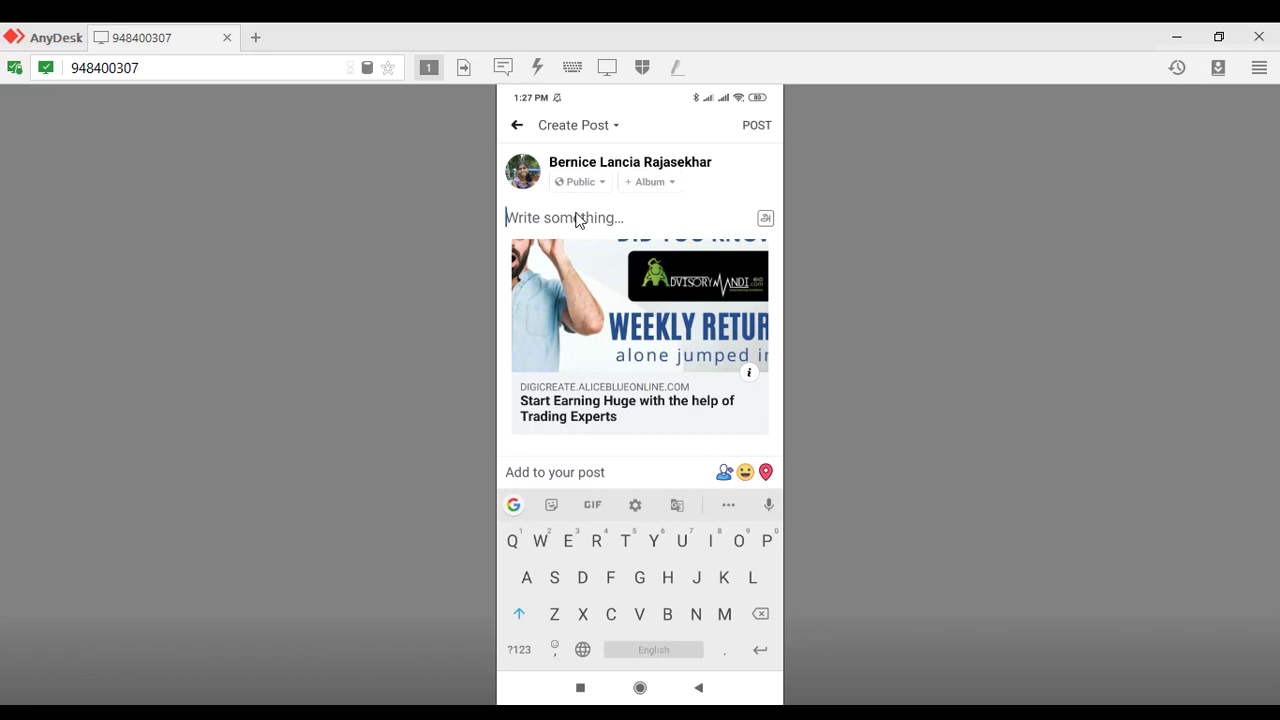
{"action": "left_click_drag", "start_coordinate": [509, 214], "coordinate": [671, 218]}
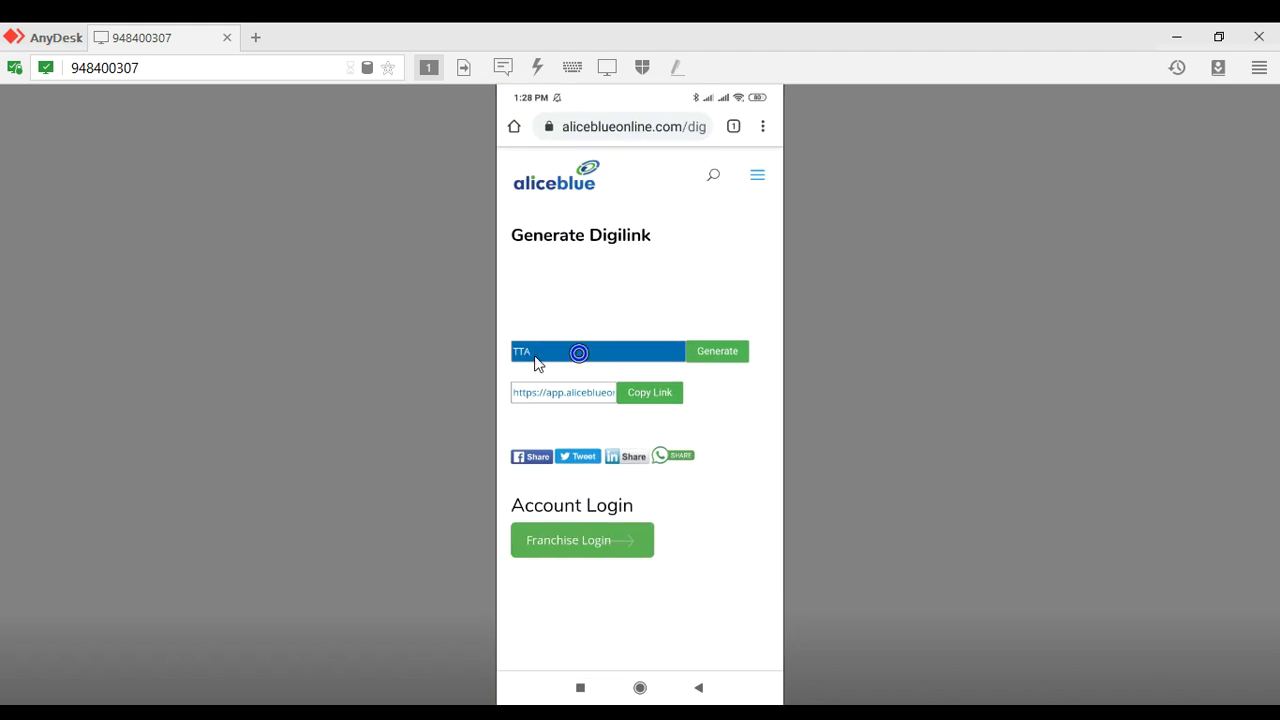
- Copy the Digilink account-opening link in Chrome and switch back to the Facebook draft
{"action": "left_click_drag", "start_coordinate": [522, 357], "coordinate": [652, 397]}
{"action": "left_click", "coordinate": [651, 402]}
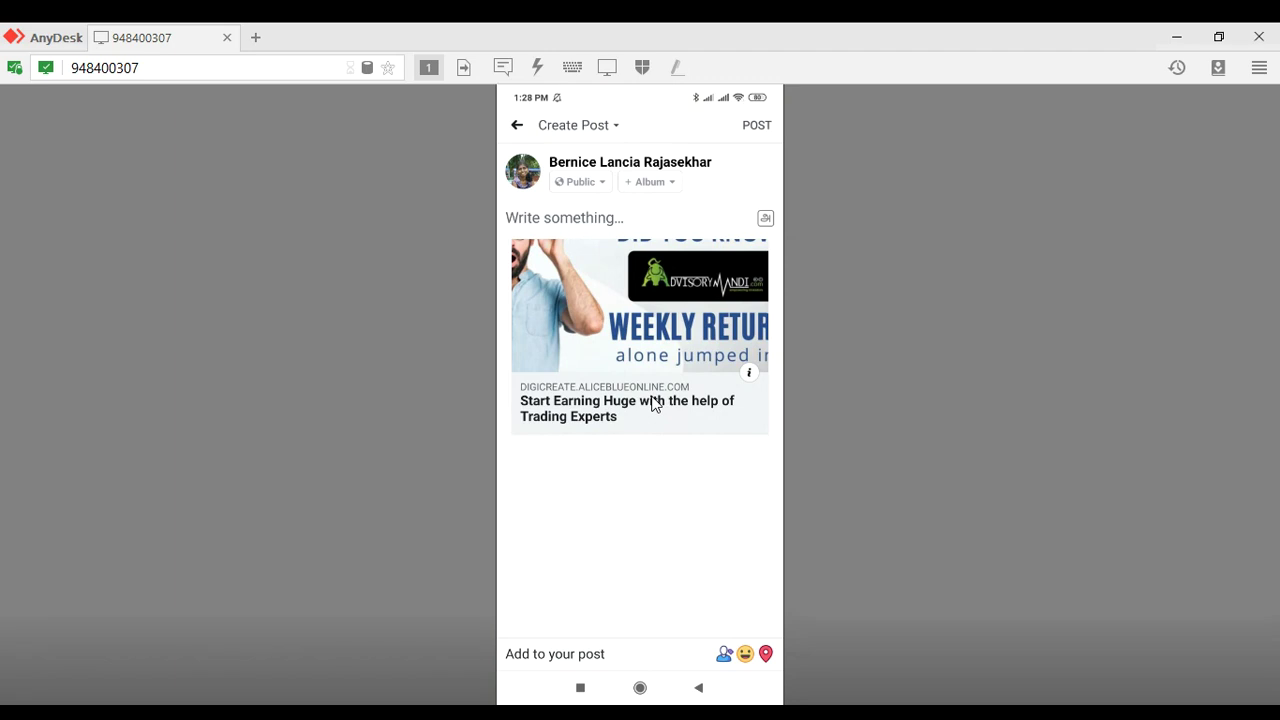
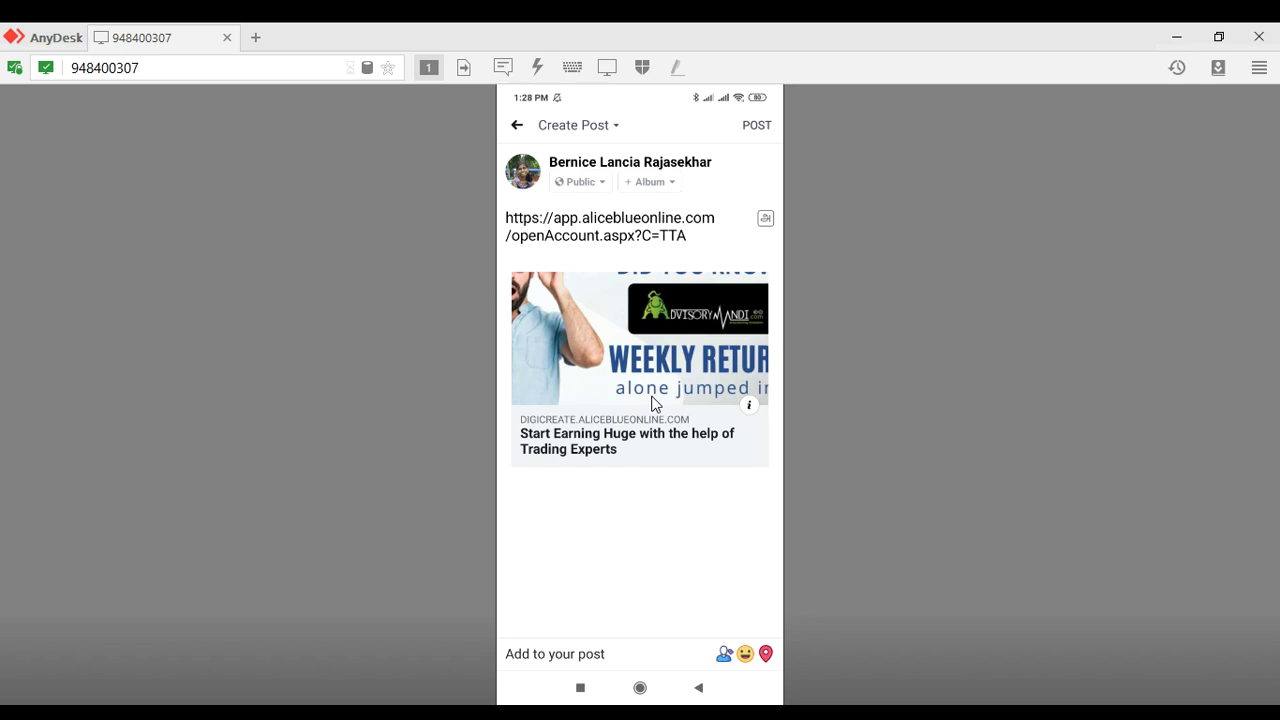
- Paste the account-opening link into the post with blank lines above it
{"action": "key", "text": "ctrl+Home"}
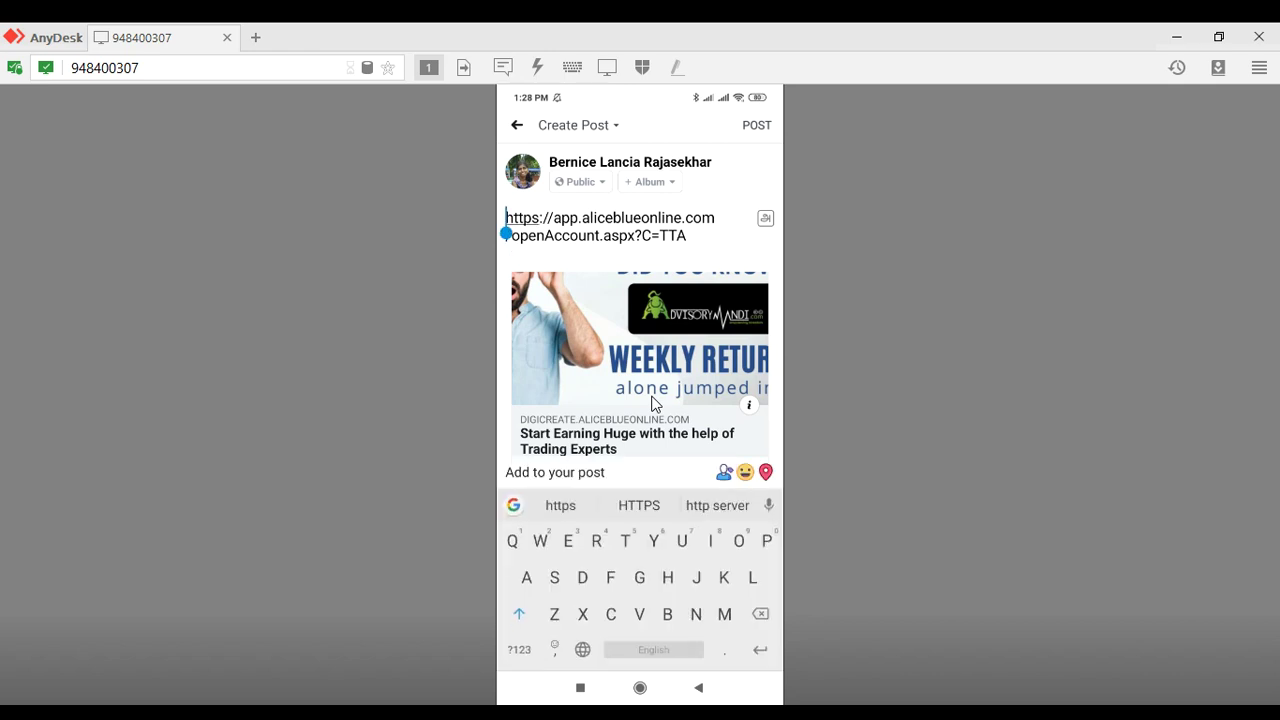
{"action": "key", "text": "Return"}
{"action": "key", "text": "Return"}
{"action": "key", "text": "ctrl+Home"}
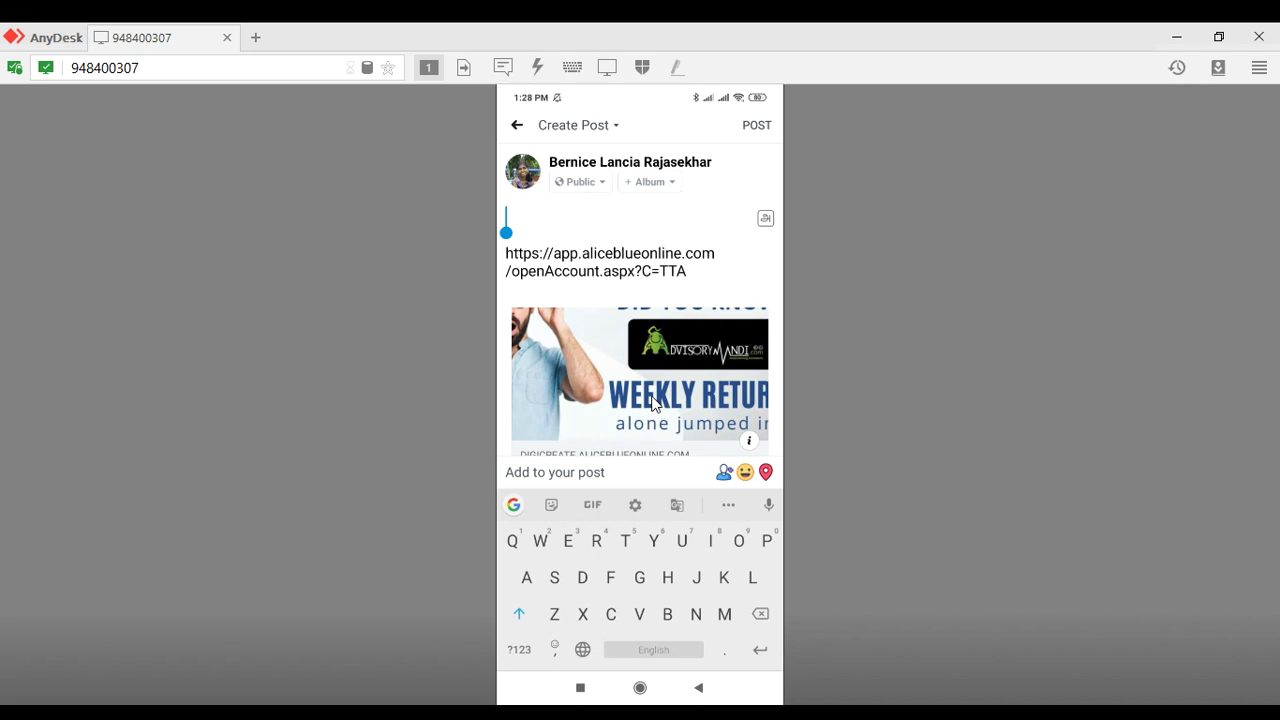
- Caption the post 'Check out this new feature', hide the keyboard, and back out
{"action": "type", "text": "Check out the"}
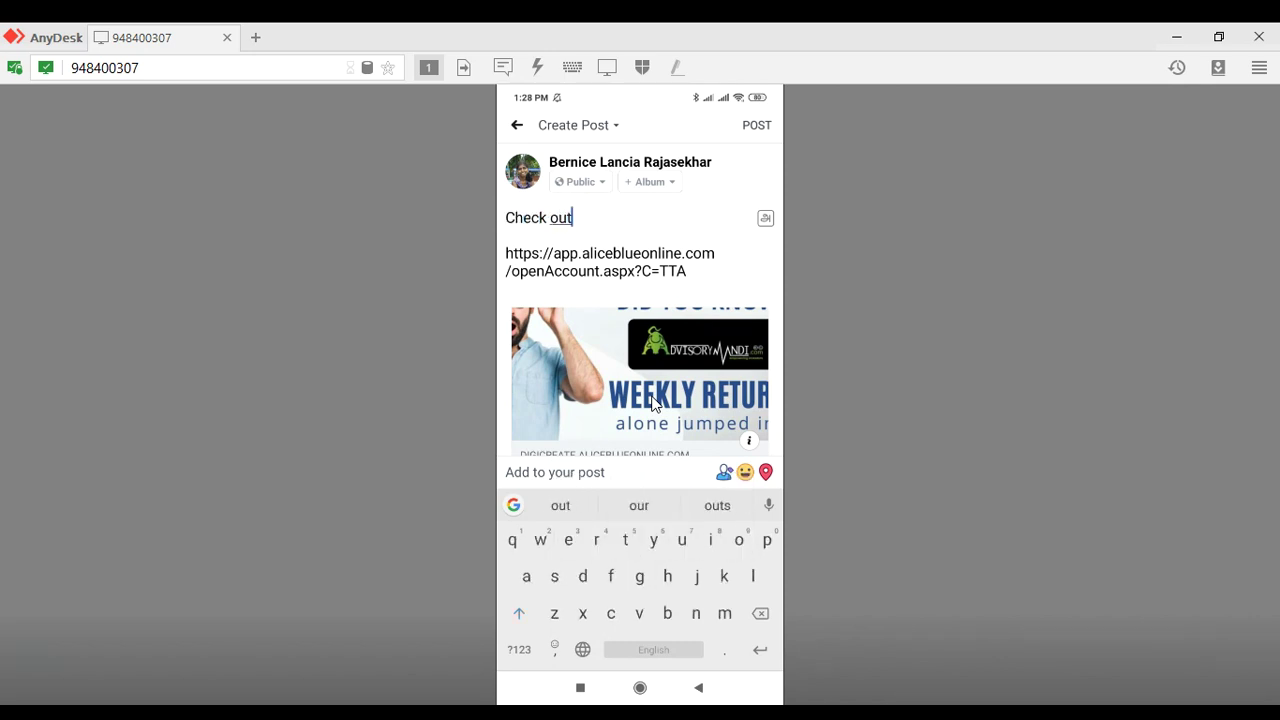
{"action": "key", "text": "BackSpace"}
{"action": "type", "text": "is new feature"}
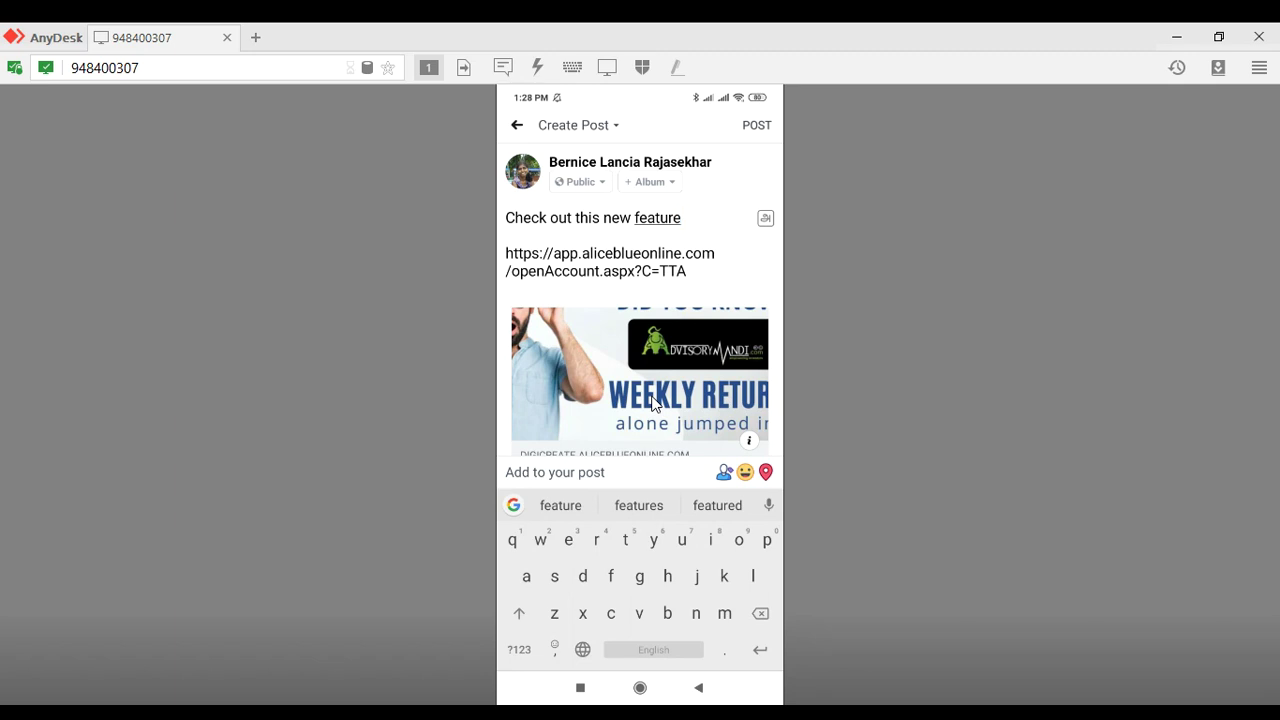
{"action": "key", "text": "Escape"}
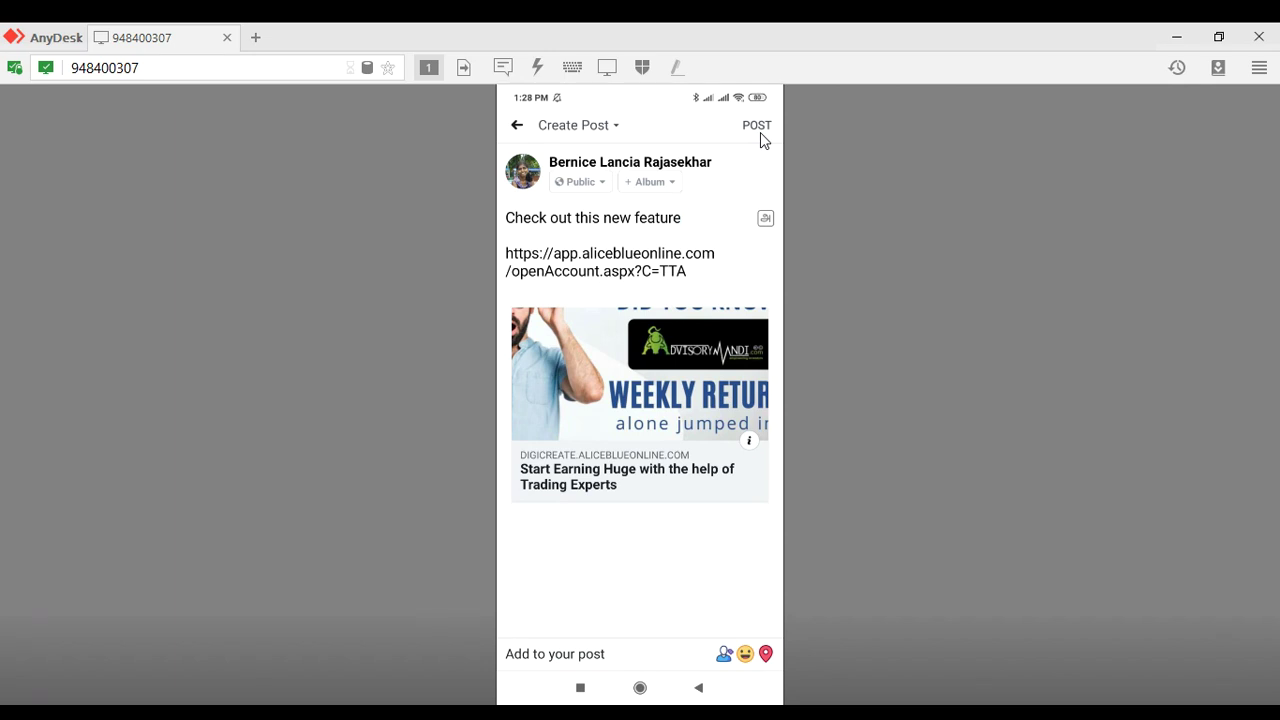
{"action": "key", "text": "Escape"}
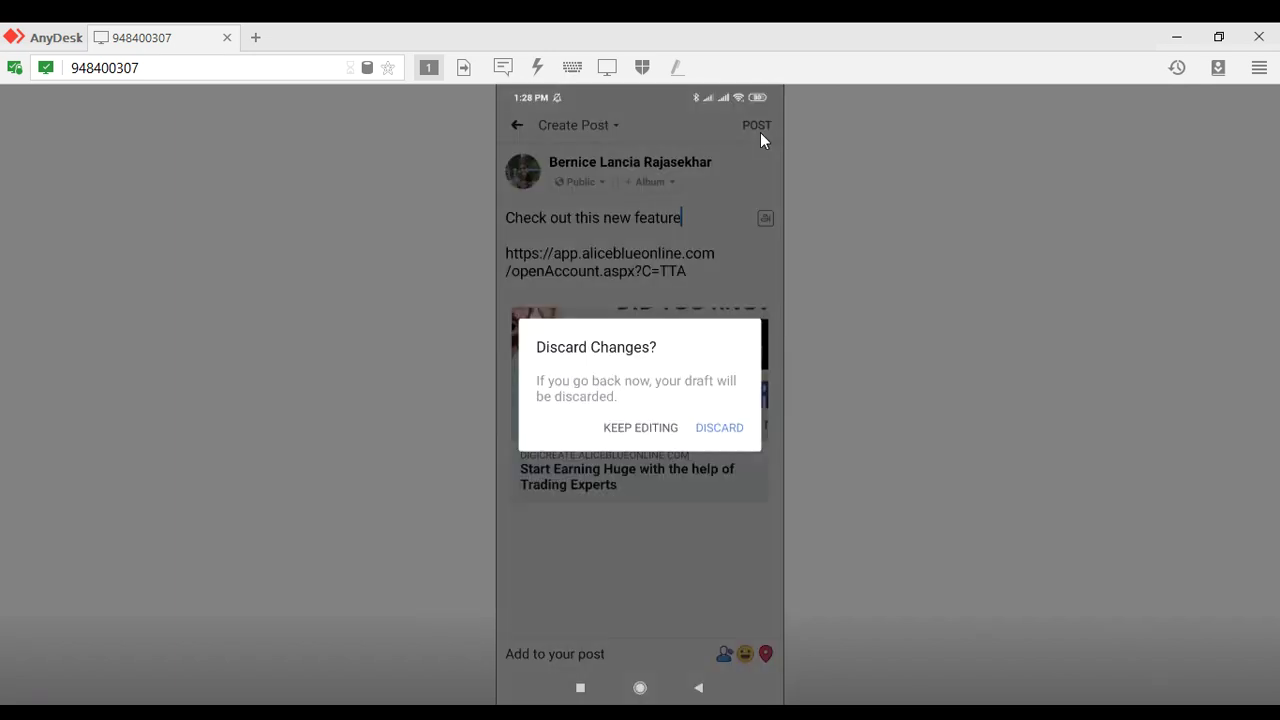
- Keep editing the Facebook draft instead of discarding it, then publish the post
{"action": "key", "text": "Return"}
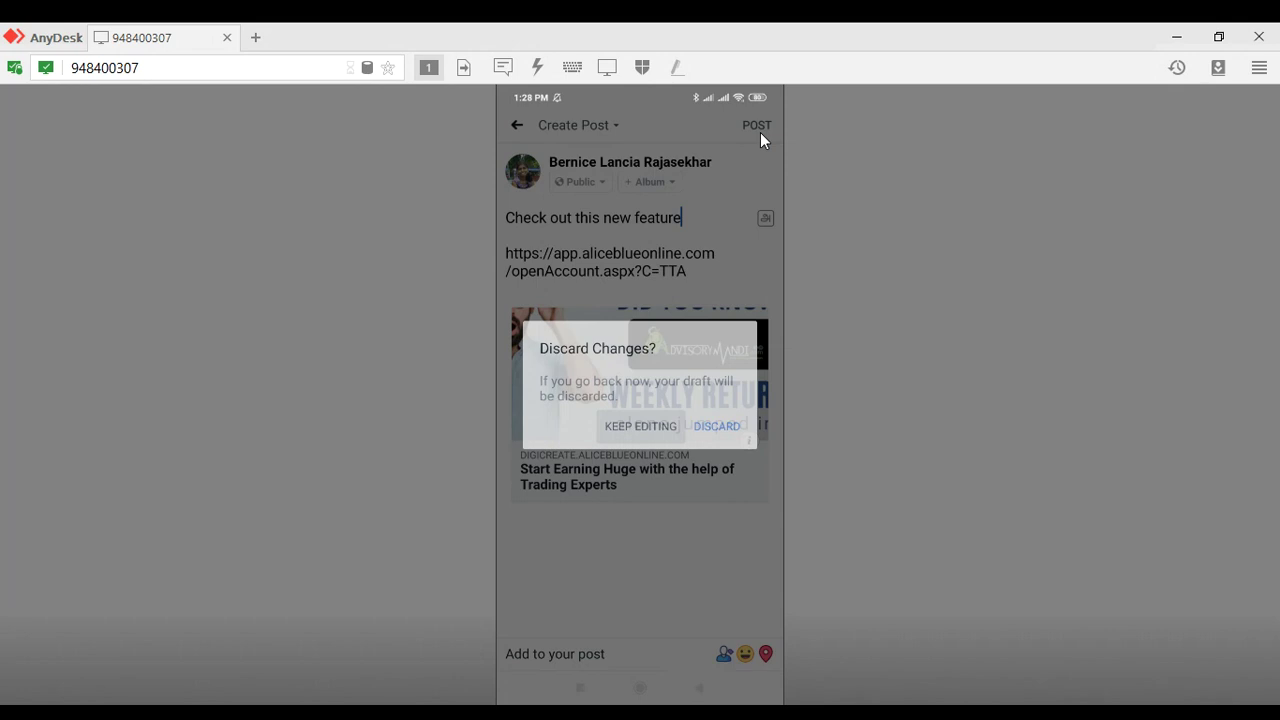
{"action": "left_click", "coordinate": [757, 126]}
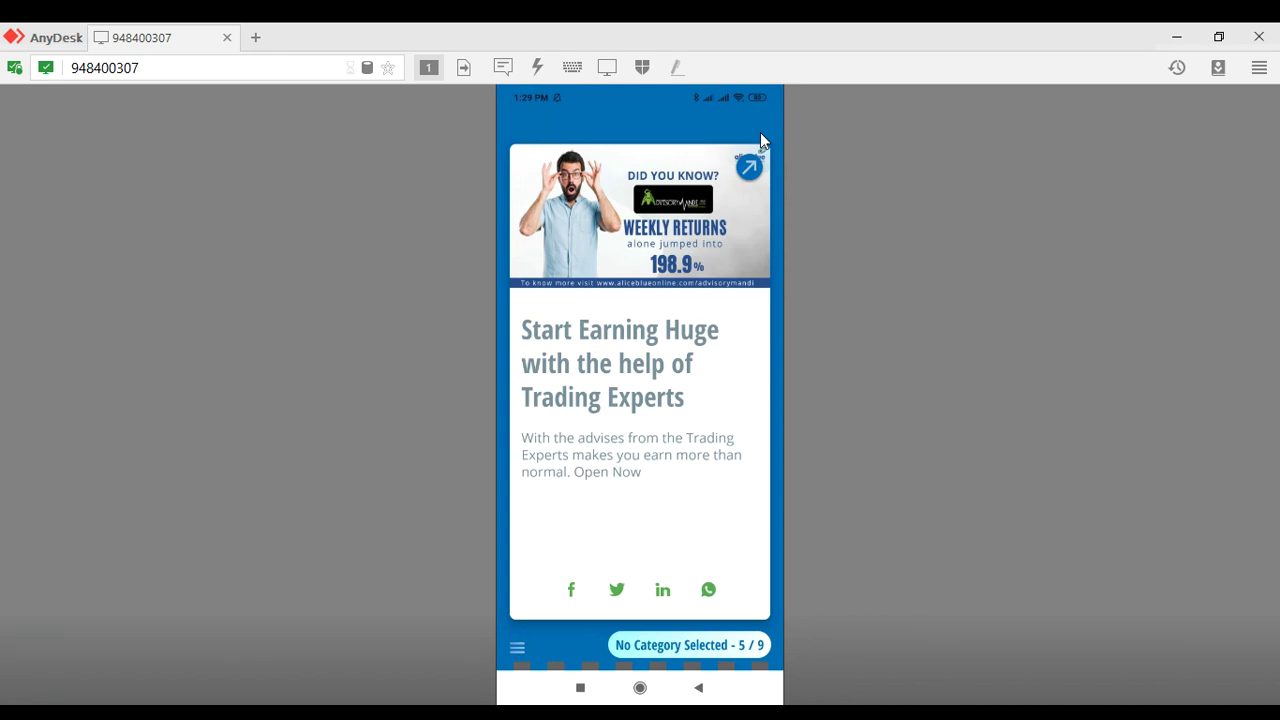
- Share the Start Earning Huge card as a Tweet, adding two blank lines above the goolnk.com link
{"action": "left_click", "coordinate": [621, 598]}
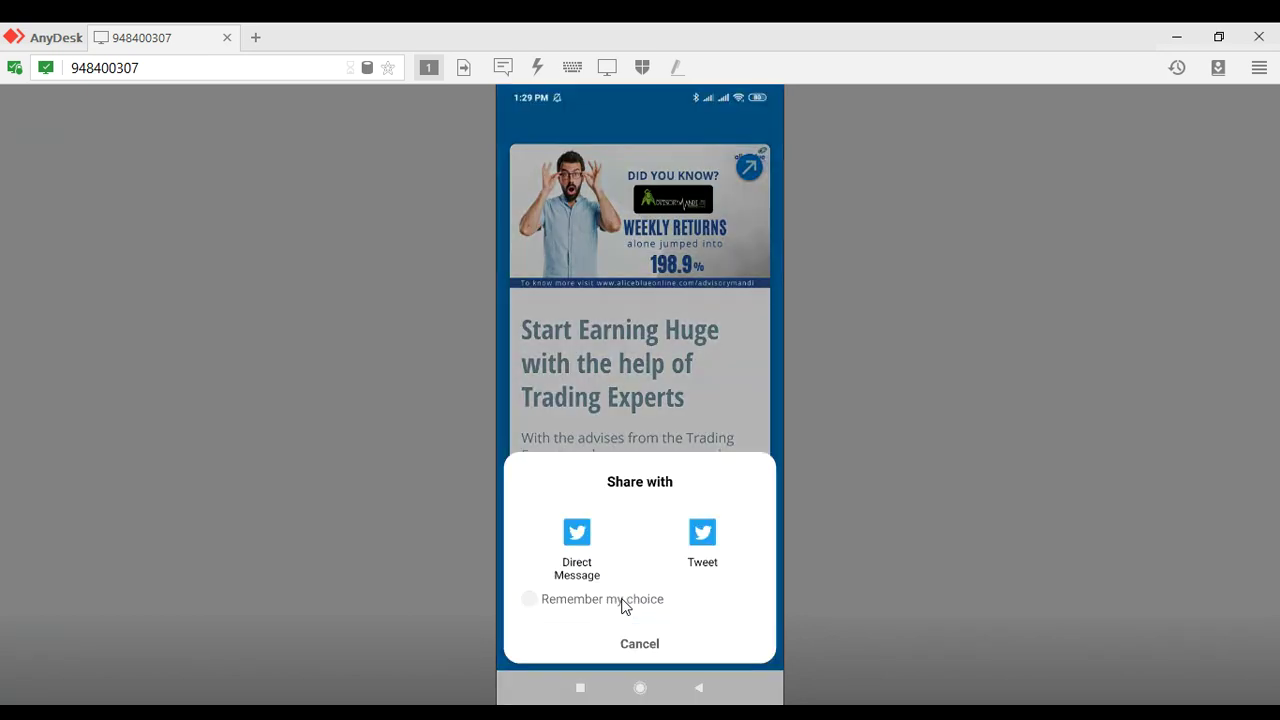
{"action": "mouse_move", "coordinate": [600, 557]}
{"action": "left_mouse_down"}
{"action": "mouse_move", "coordinate": [608, 543]}
{"action": "mouse_move", "coordinate": [578, 551]}
{"action": "left_mouse_up"}
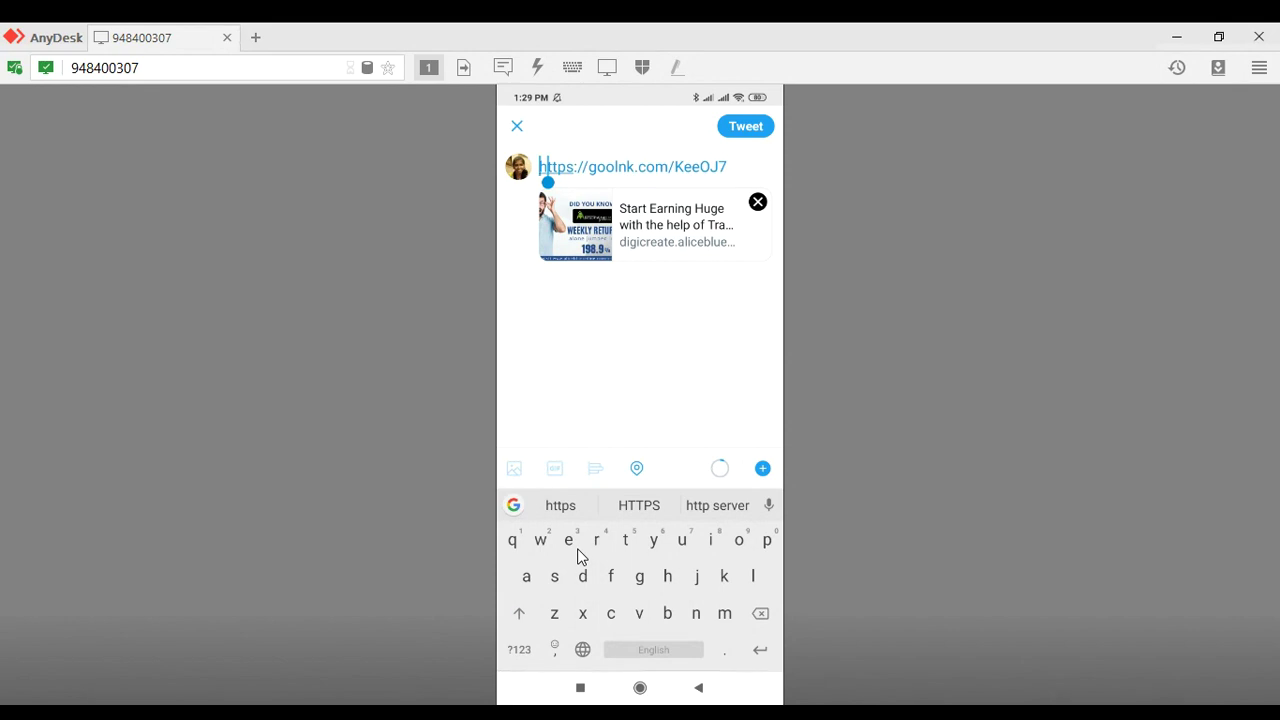
{"action": "key", "text": "Return"}
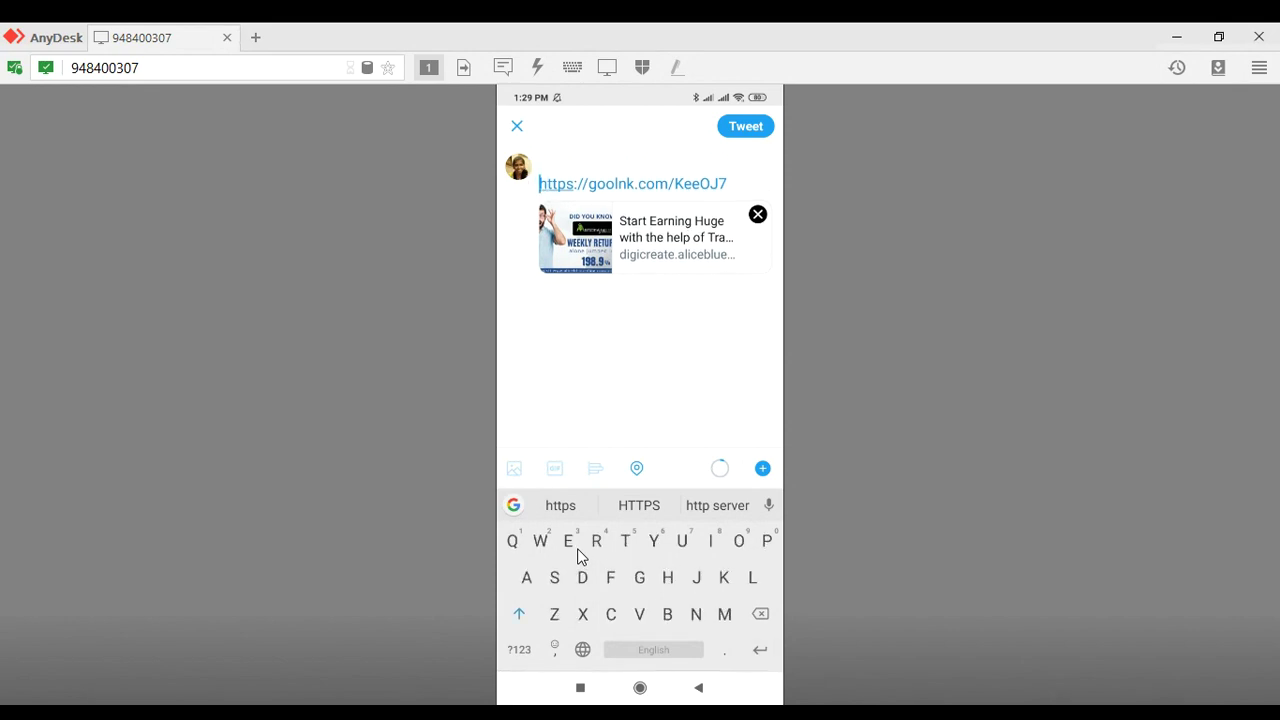
{"action": "key", "text": "Return"}
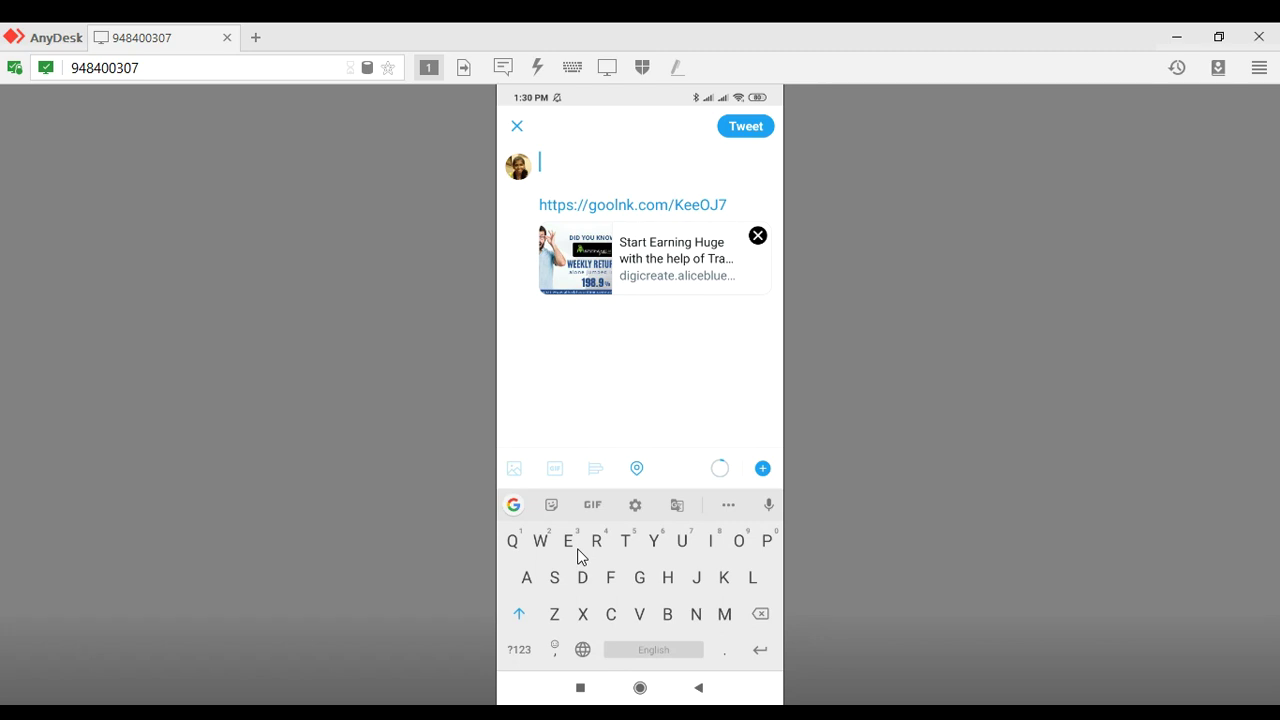
- Type the tweet caption 'Check out this new feature' above the short link, ending with a new line
{"action": "type", "text": "Check u"}
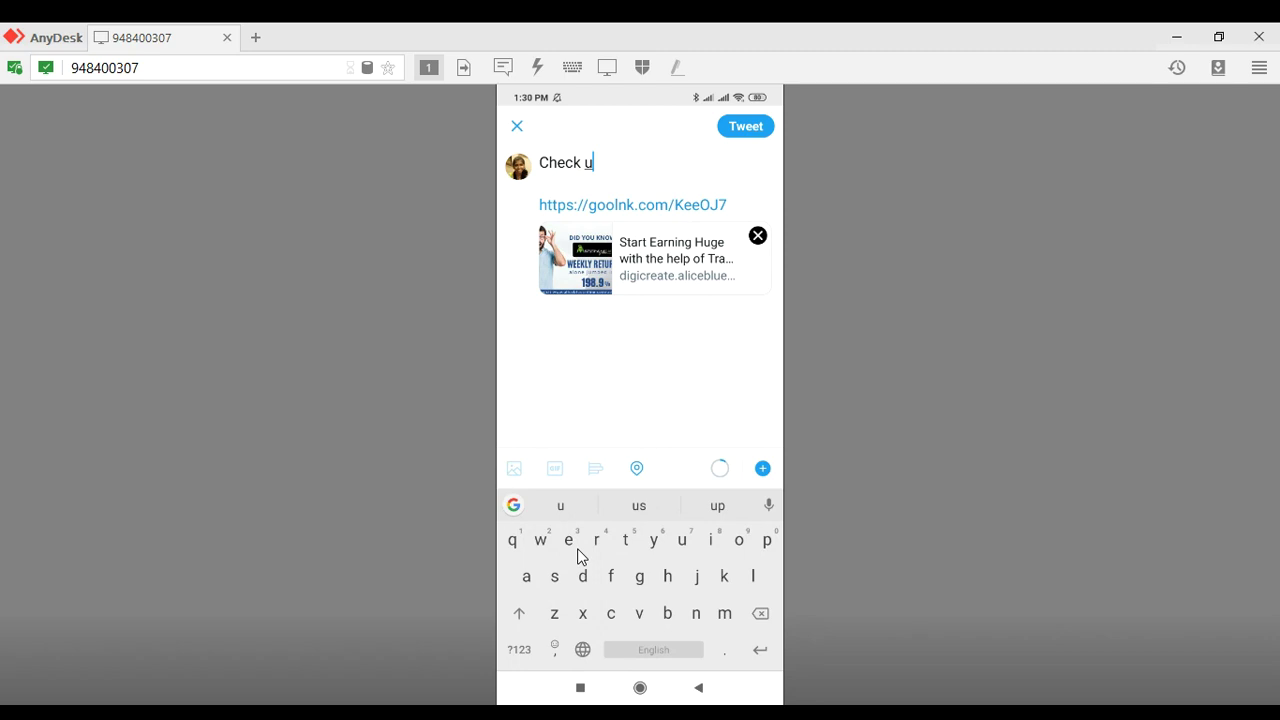
{"action": "key", "text": "BackSpace"}
{"action": "type", "text": "out thi"}
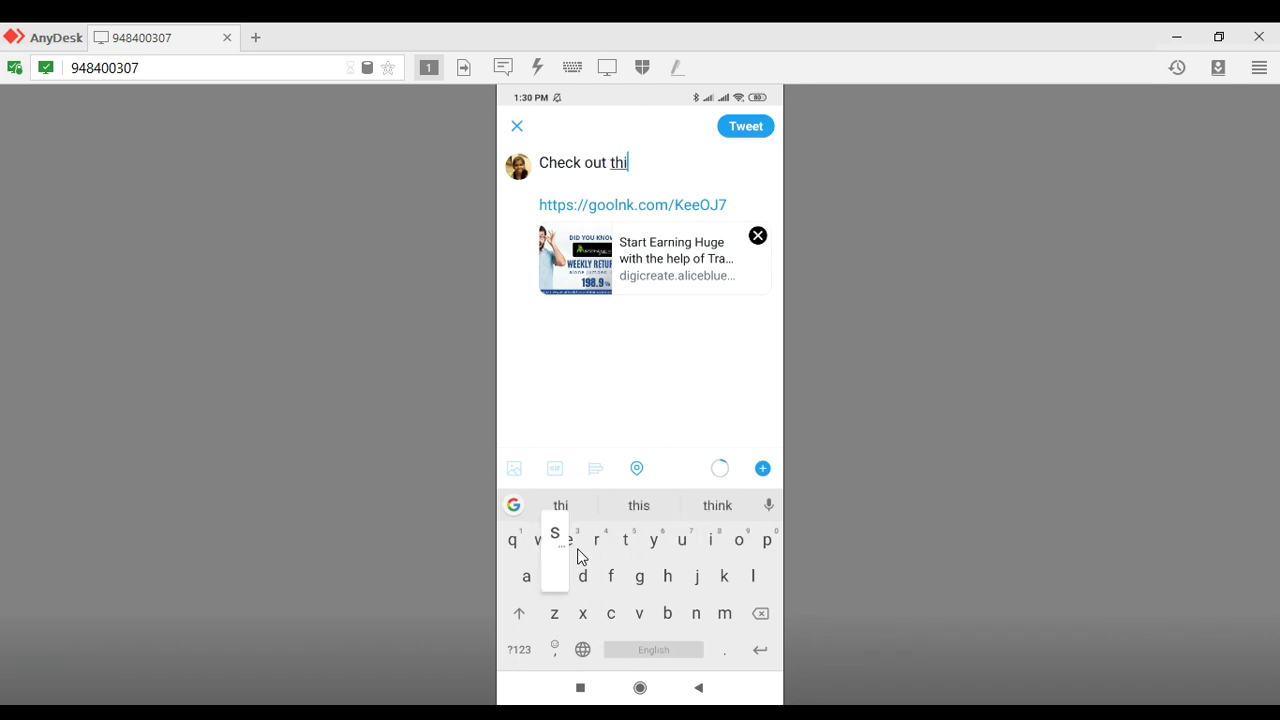
{"action": "type", "text": "s new feature"}
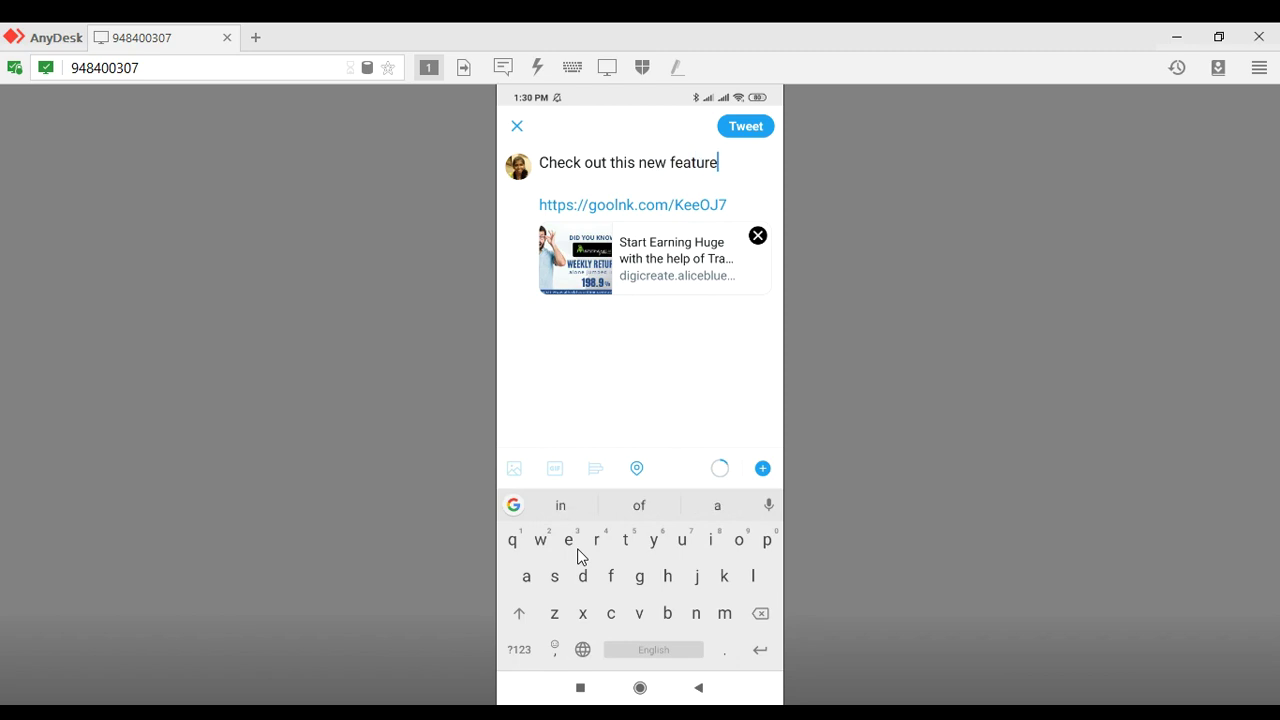
{"action": "key", "text": "Return"}
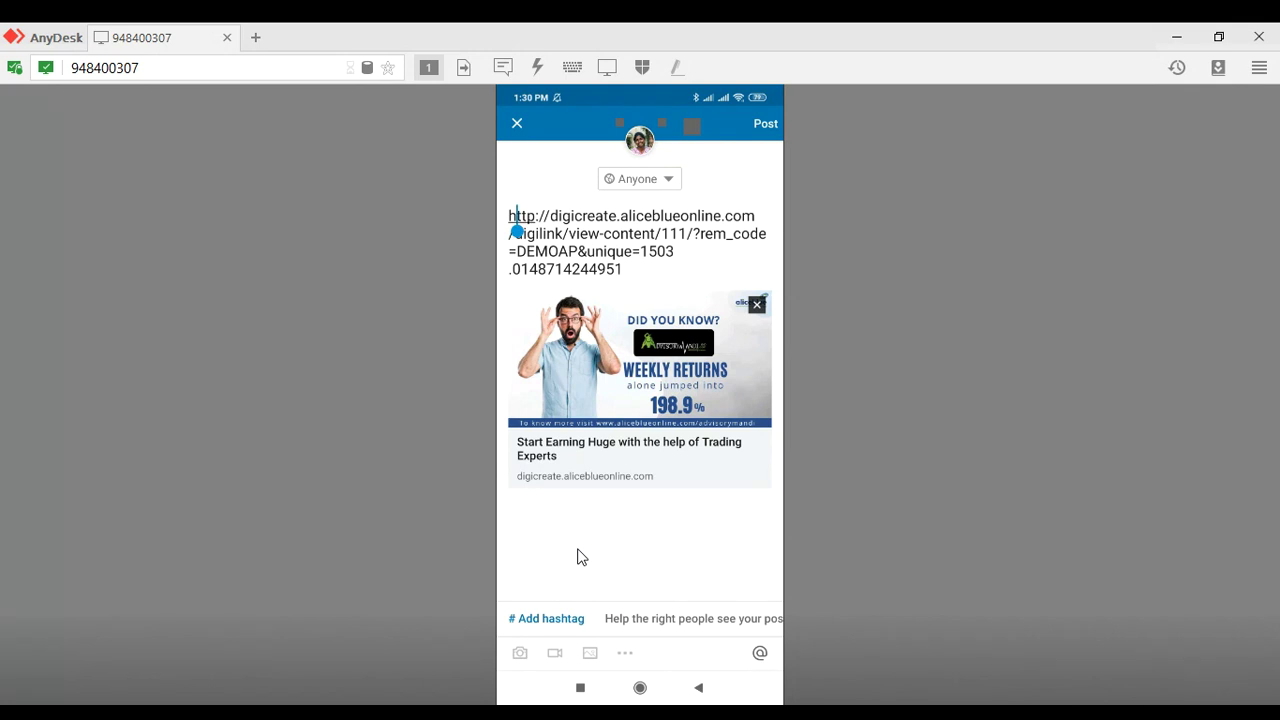
- Paste the account-opening link directly above the card's Digilink link in the LinkedIn post
{"action": "key", "text": "Return"}
{"action": "key", "text": "Return"}
{"action": "key", "text": "Up"}
{"action": "key", "text": "Up"}
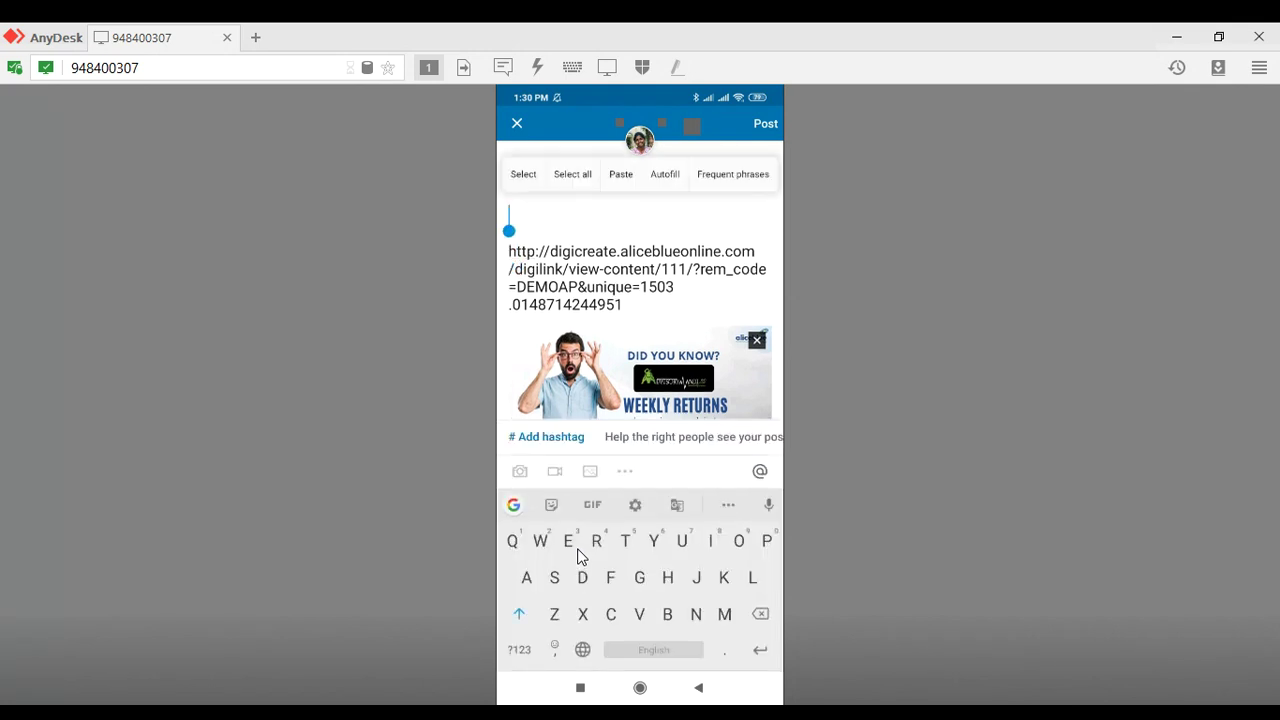
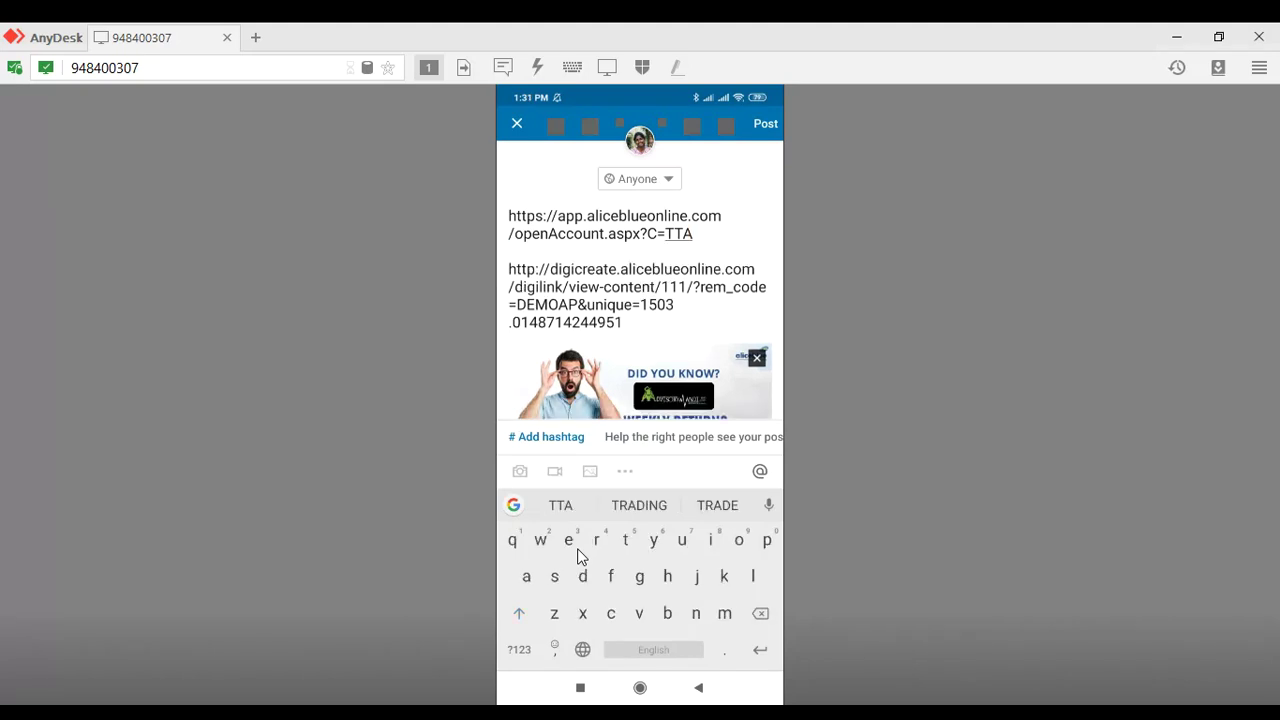
- Add the caption 'Check this out' at the top of the LinkedIn post
{"action": "key", "text": "ctrl+Home"}
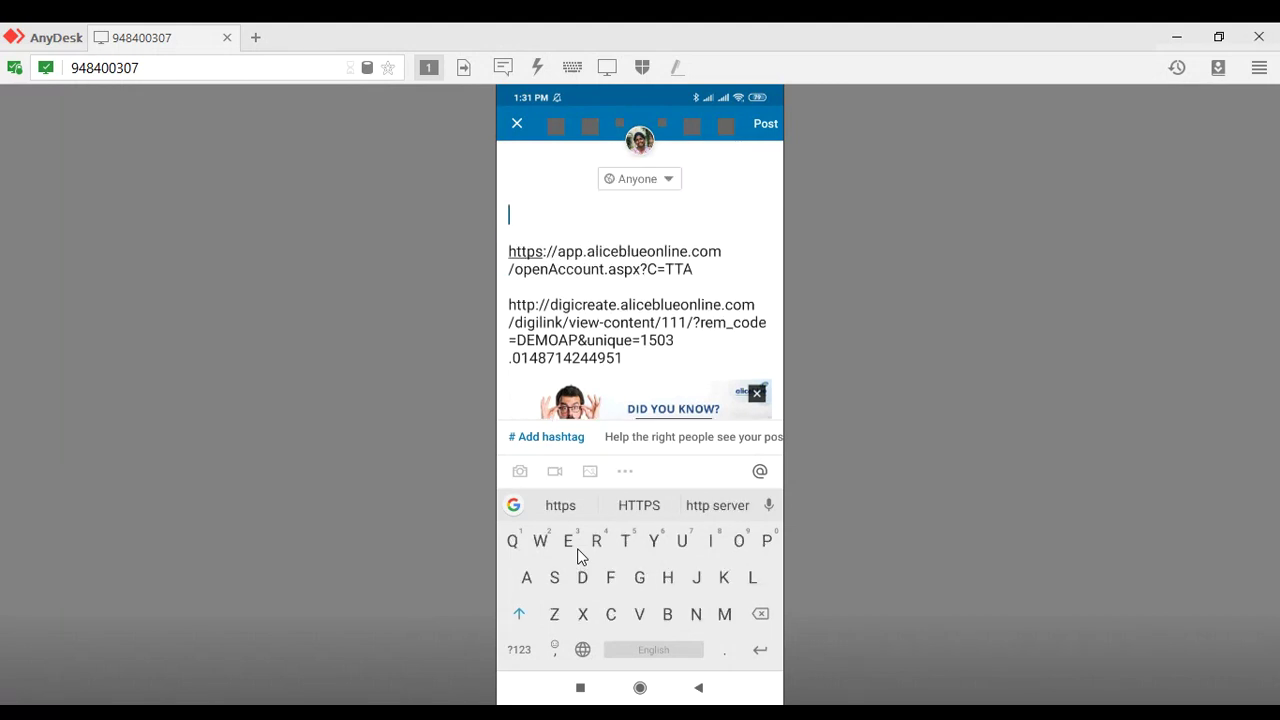
{"action": "type", "text": "Check"}
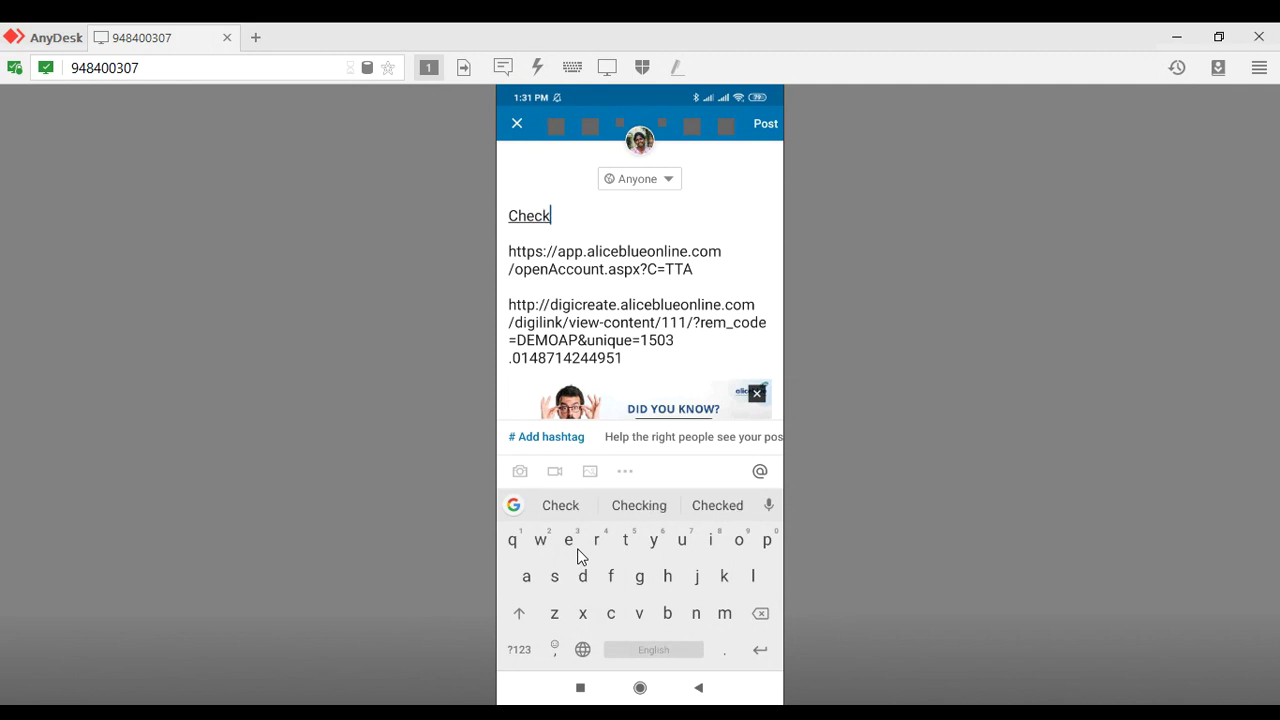
{"action": "type", "text": " out"}
{"action": "key", "text": "BackSpace"}
{"action": "key", "text": "BackSpace"}
{"action": "key", "text": "BackSpace"}
{"action": "key", "text": "BackSpace"}
{"action": "type", "text": "this out"}
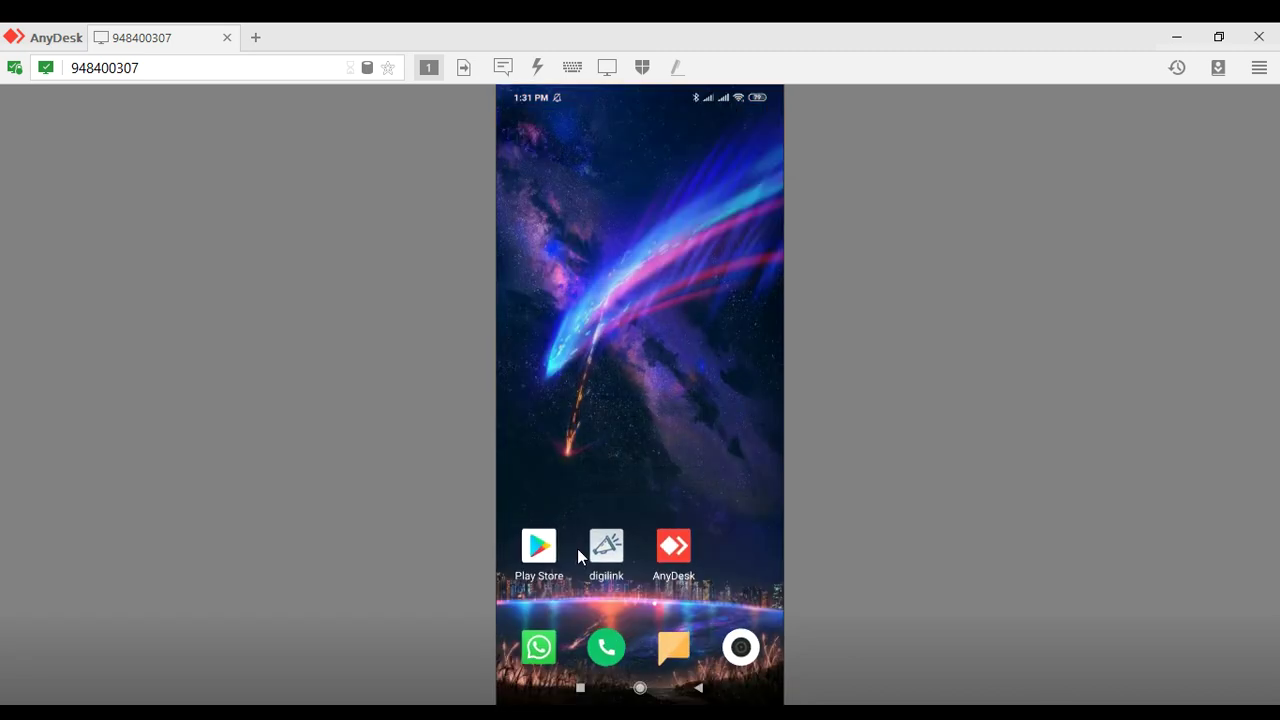
- Share the Digilink 'Download Trade Store APP now' card (6 of 9) into a WhatsApp chat draft
{"action": "left_click", "coordinate": [577, 549]}
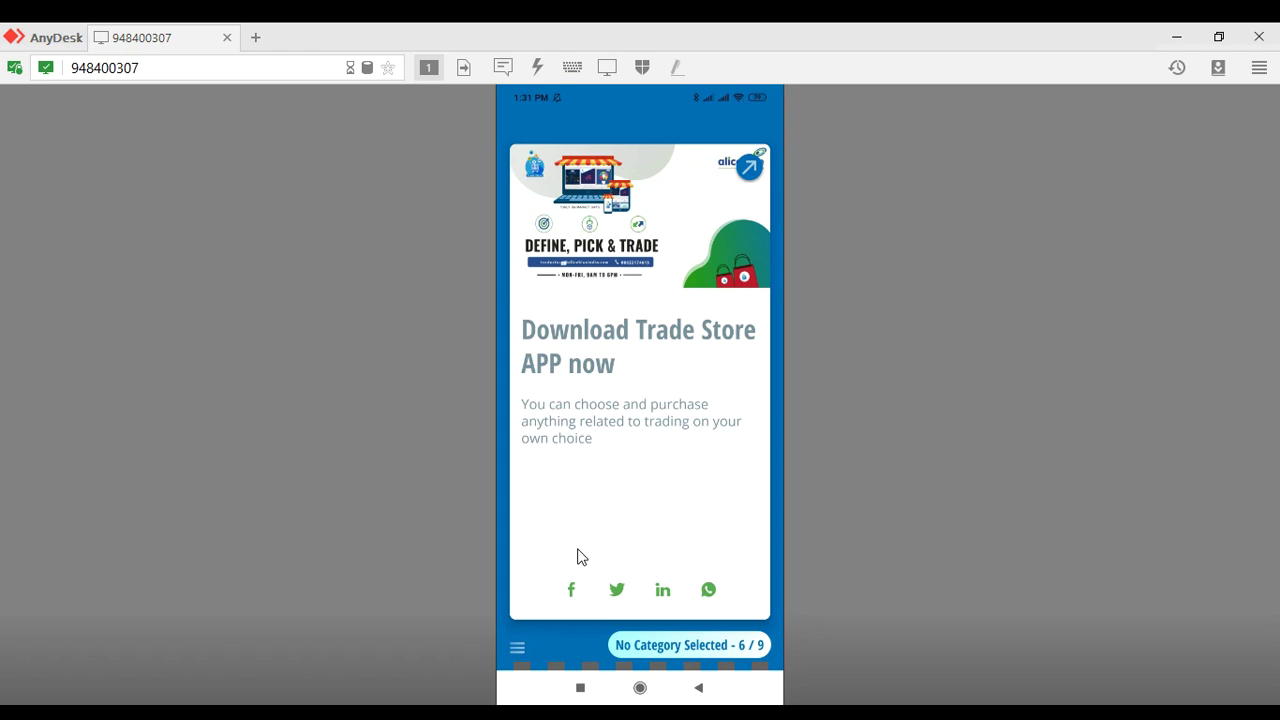
{"action": "left_click", "coordinate": [711, 597]}
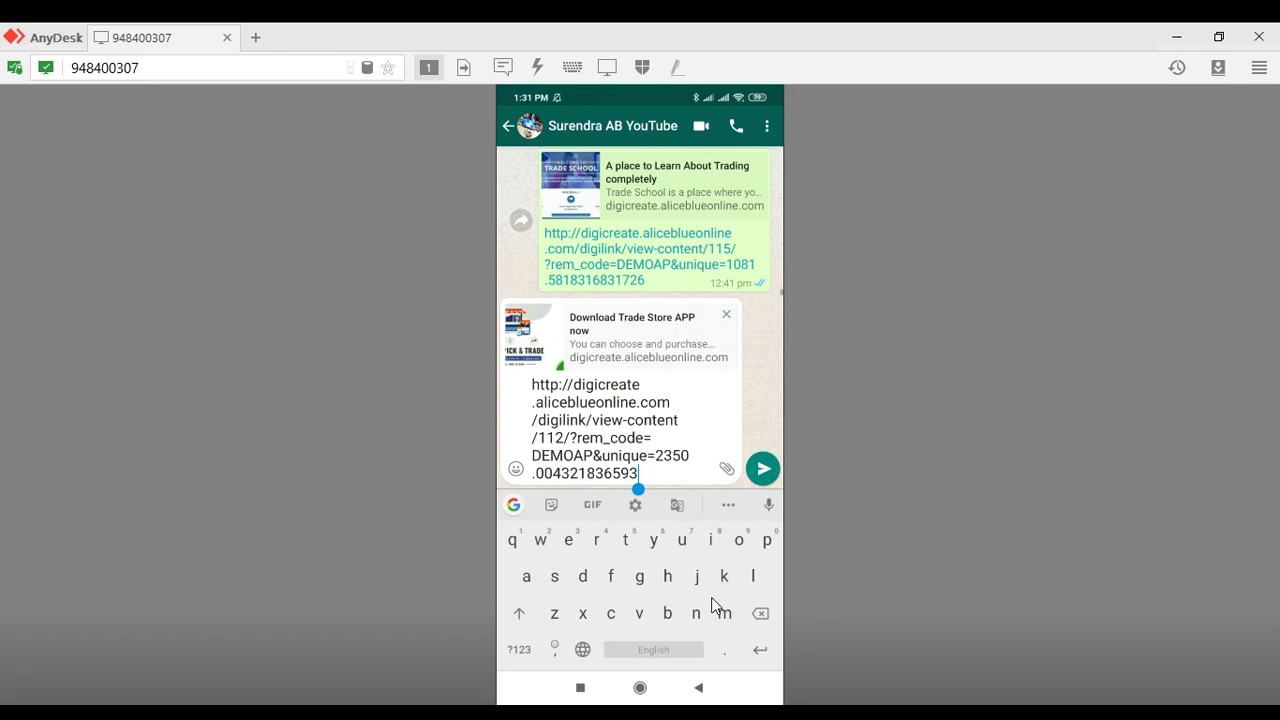
- Send the Trade Store card link with the account-opening link on the line below
{"action": "key", "text": "Return"}
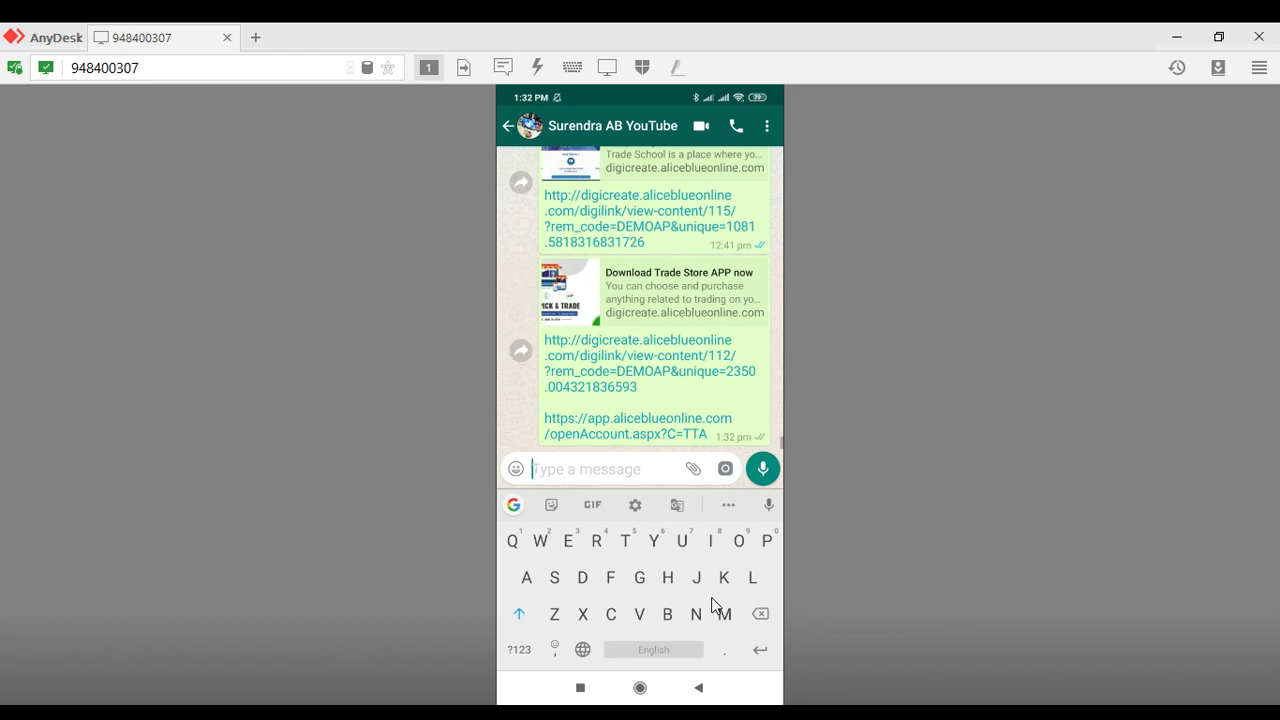
{"action": "key", "text": "Escape"}
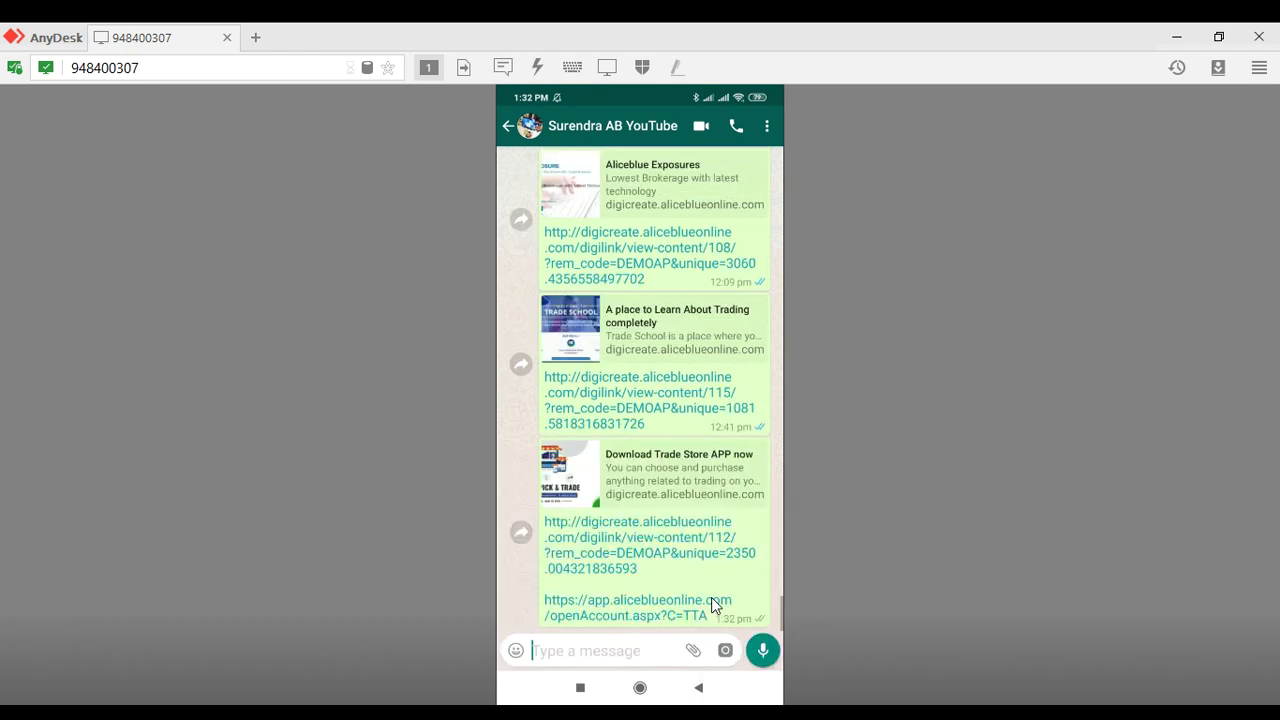